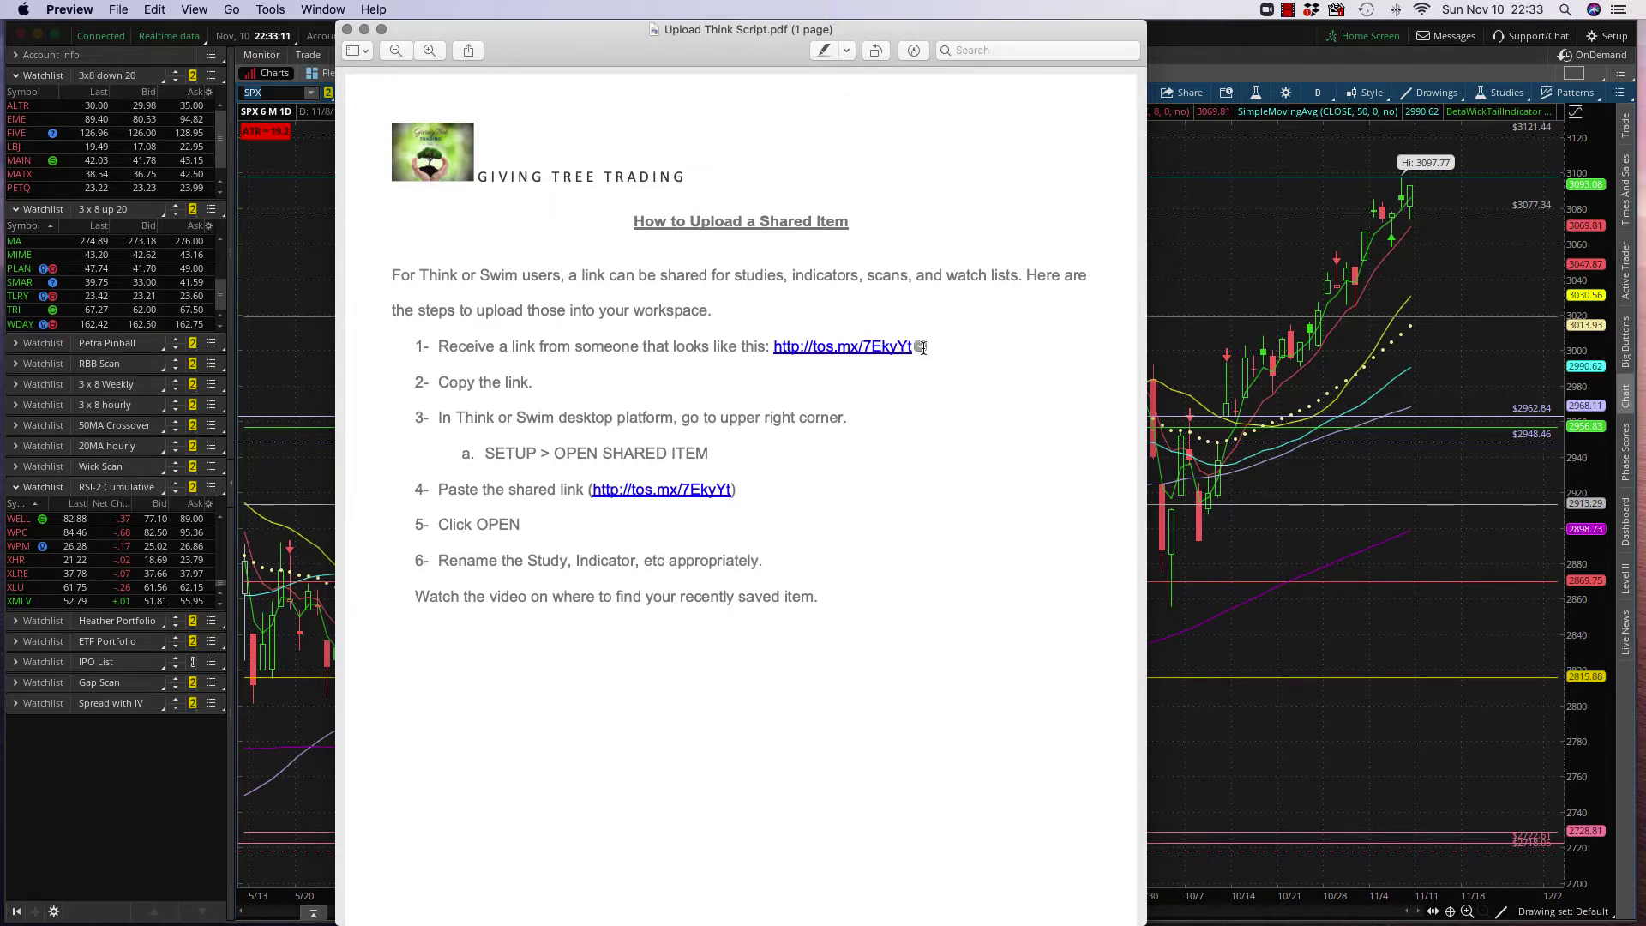
- Copy the tos.mx share link from the Preview instructions, then close the PDF
{"action": "left_click_drag", "start_coordinate": [921, 348], "coordinate": [769, 345]}
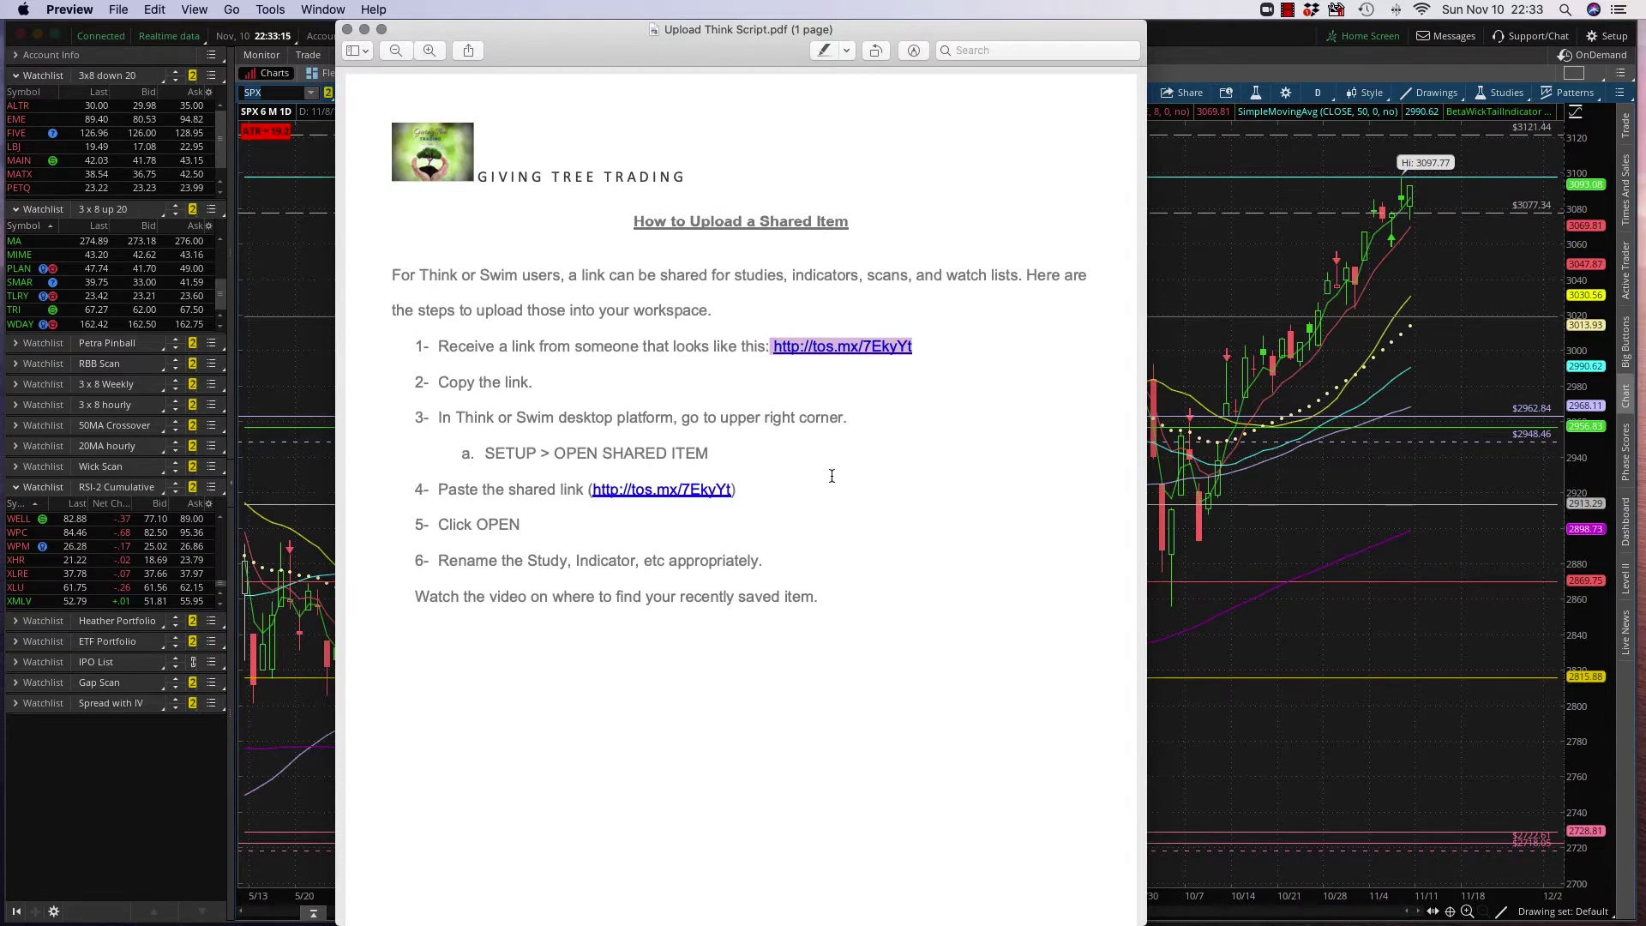
{"action": "right_click", "coordinate": [853, 349]}
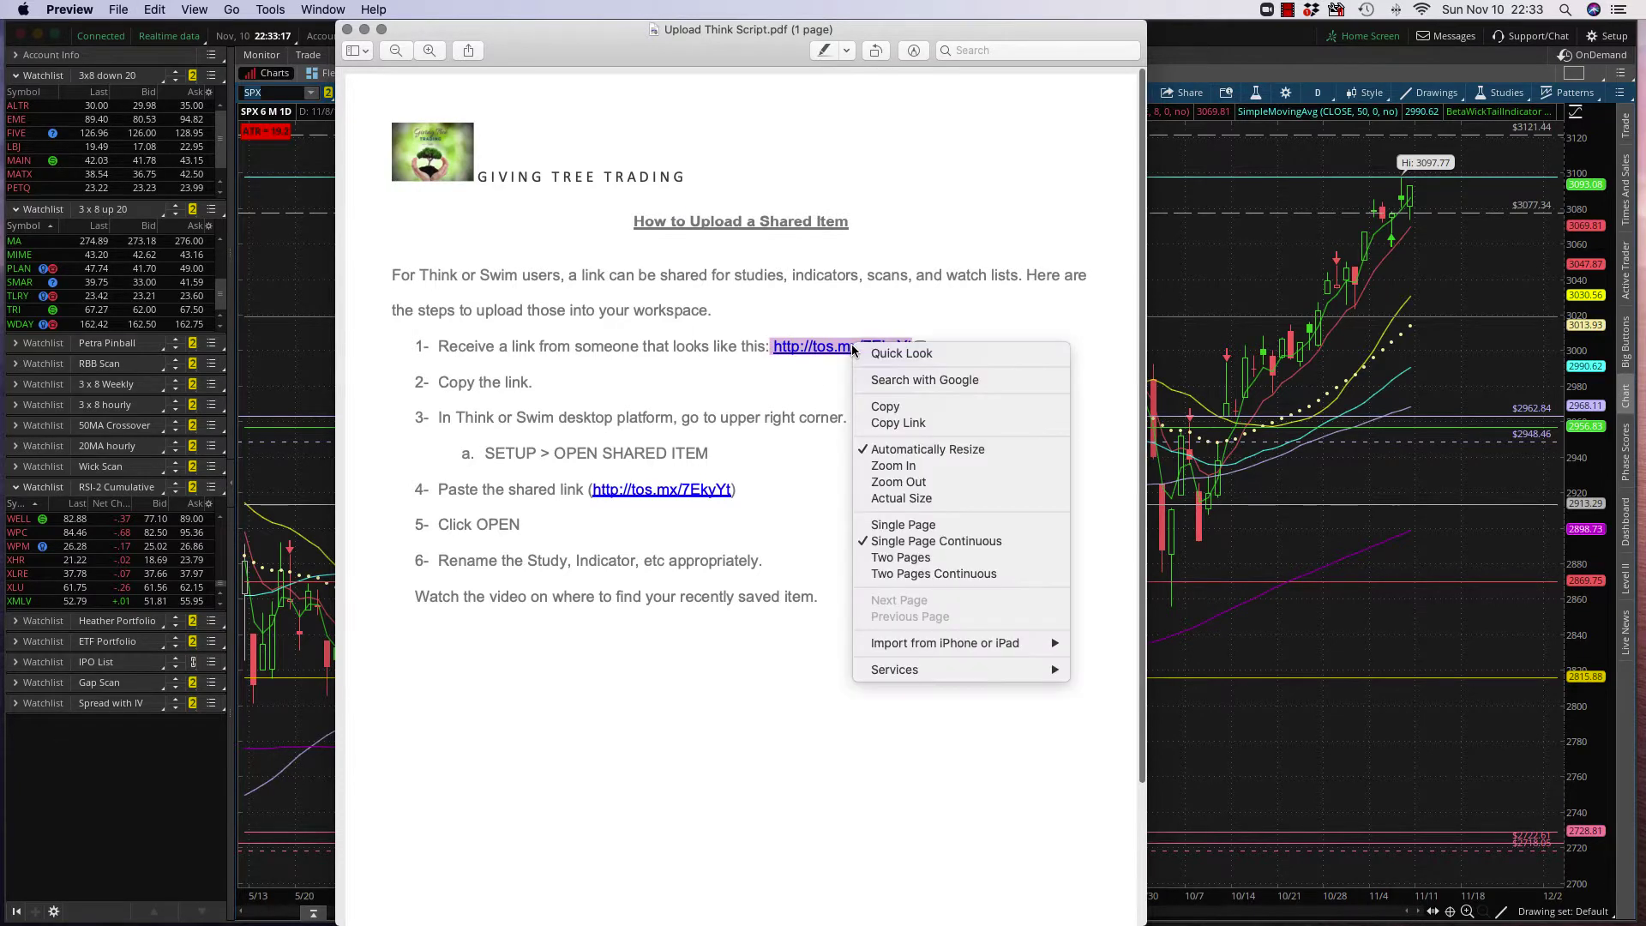
{"action": "left_click", "coordinate": [907, 409]}
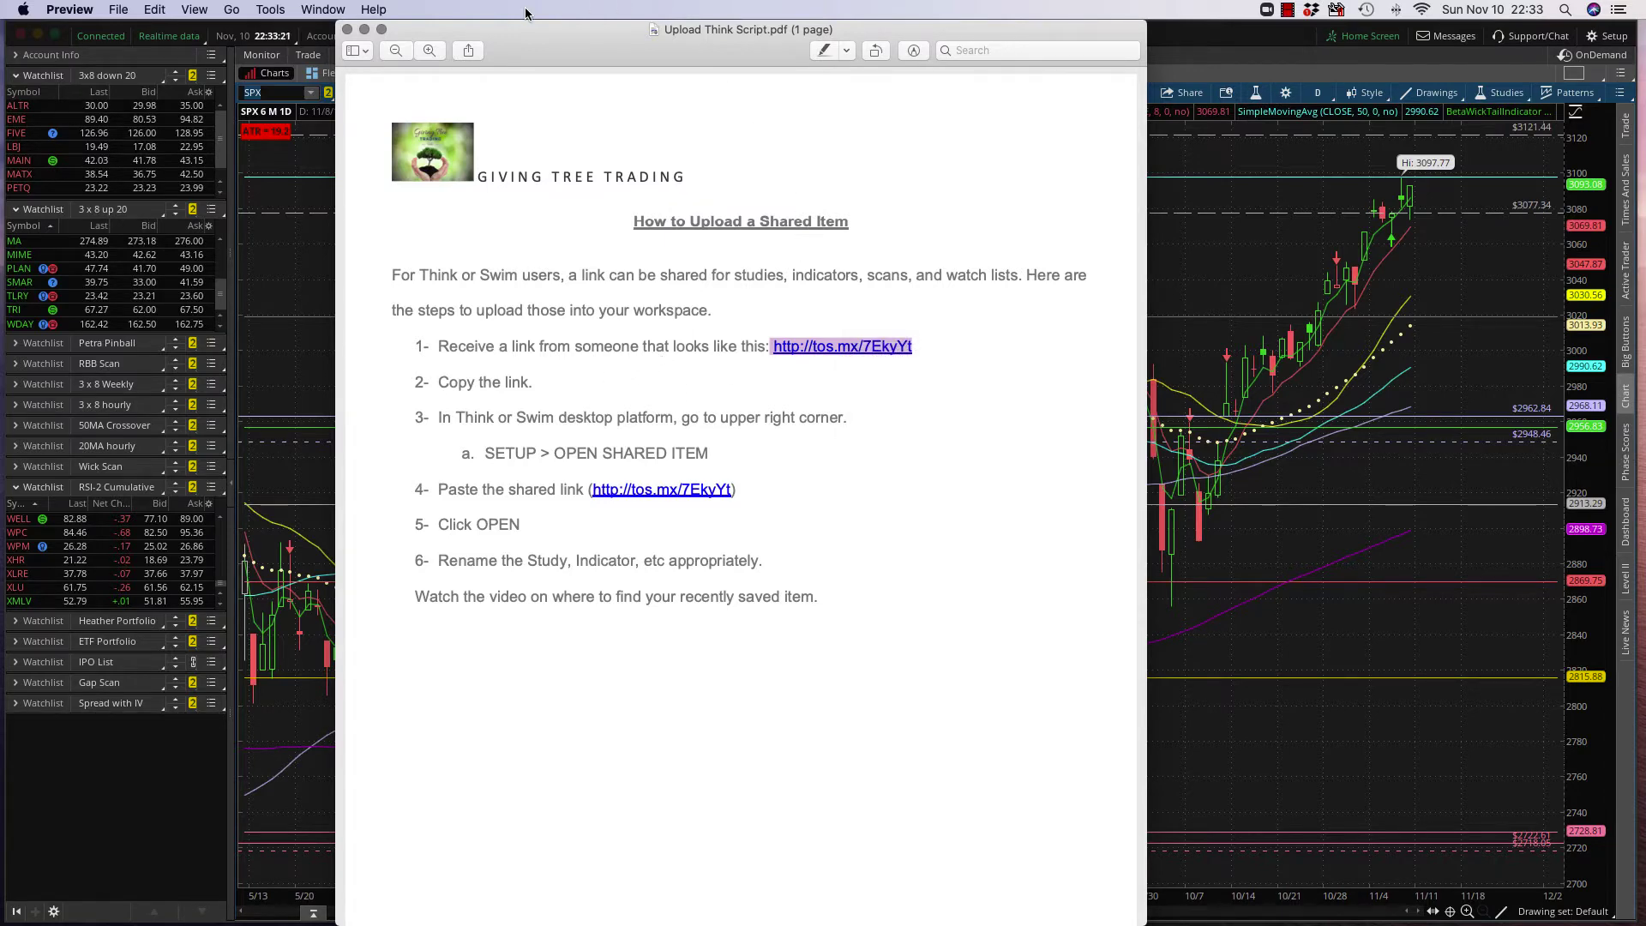
{"action": "key", "text": "super+w"}
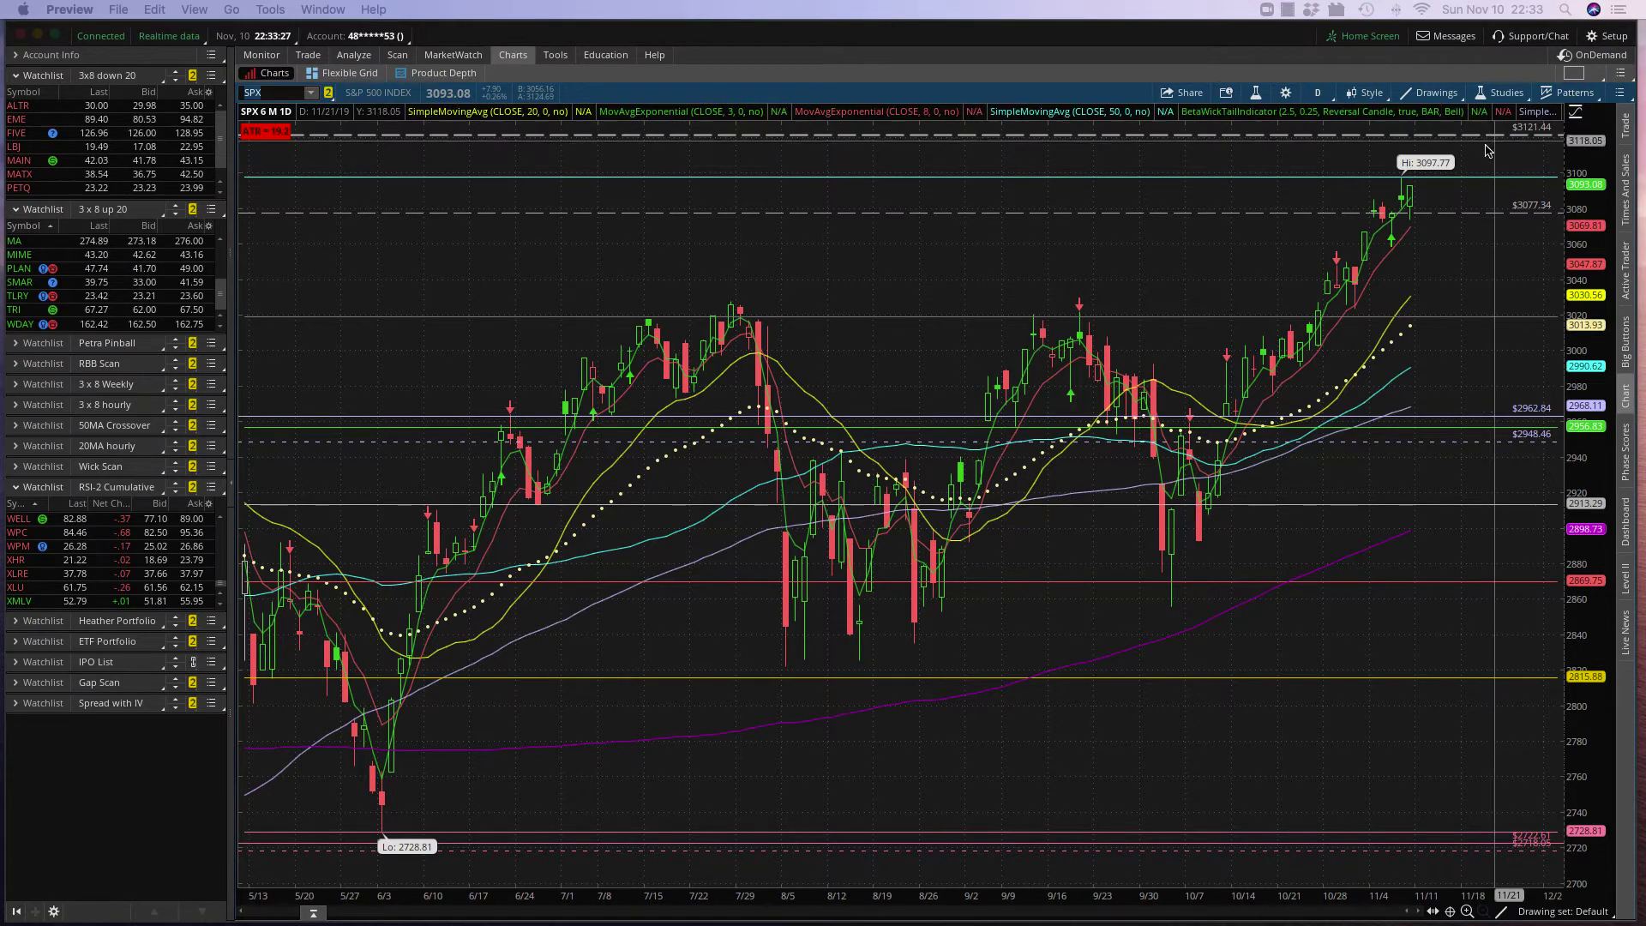
- Import the shared workspace by pasting the tos.mx link into Setup > Open shared item, then preview and open it
{"action": "left_click", "coordinate": [1600, 39]}
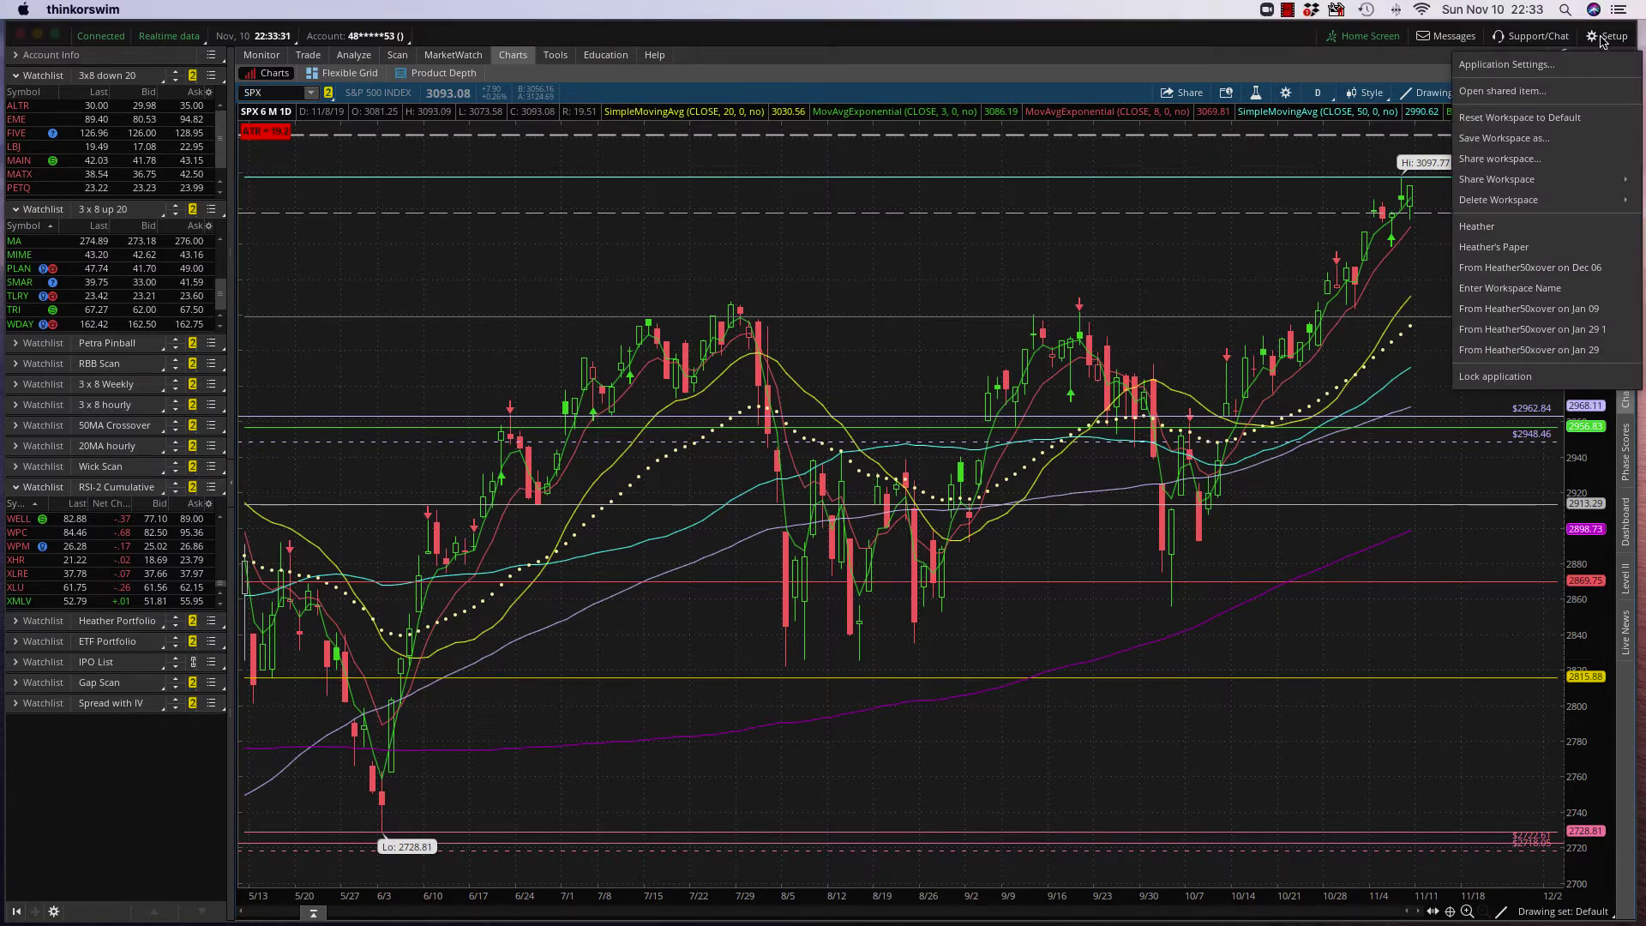
{"action": "left_click", "coordinate": [1526, 91]}
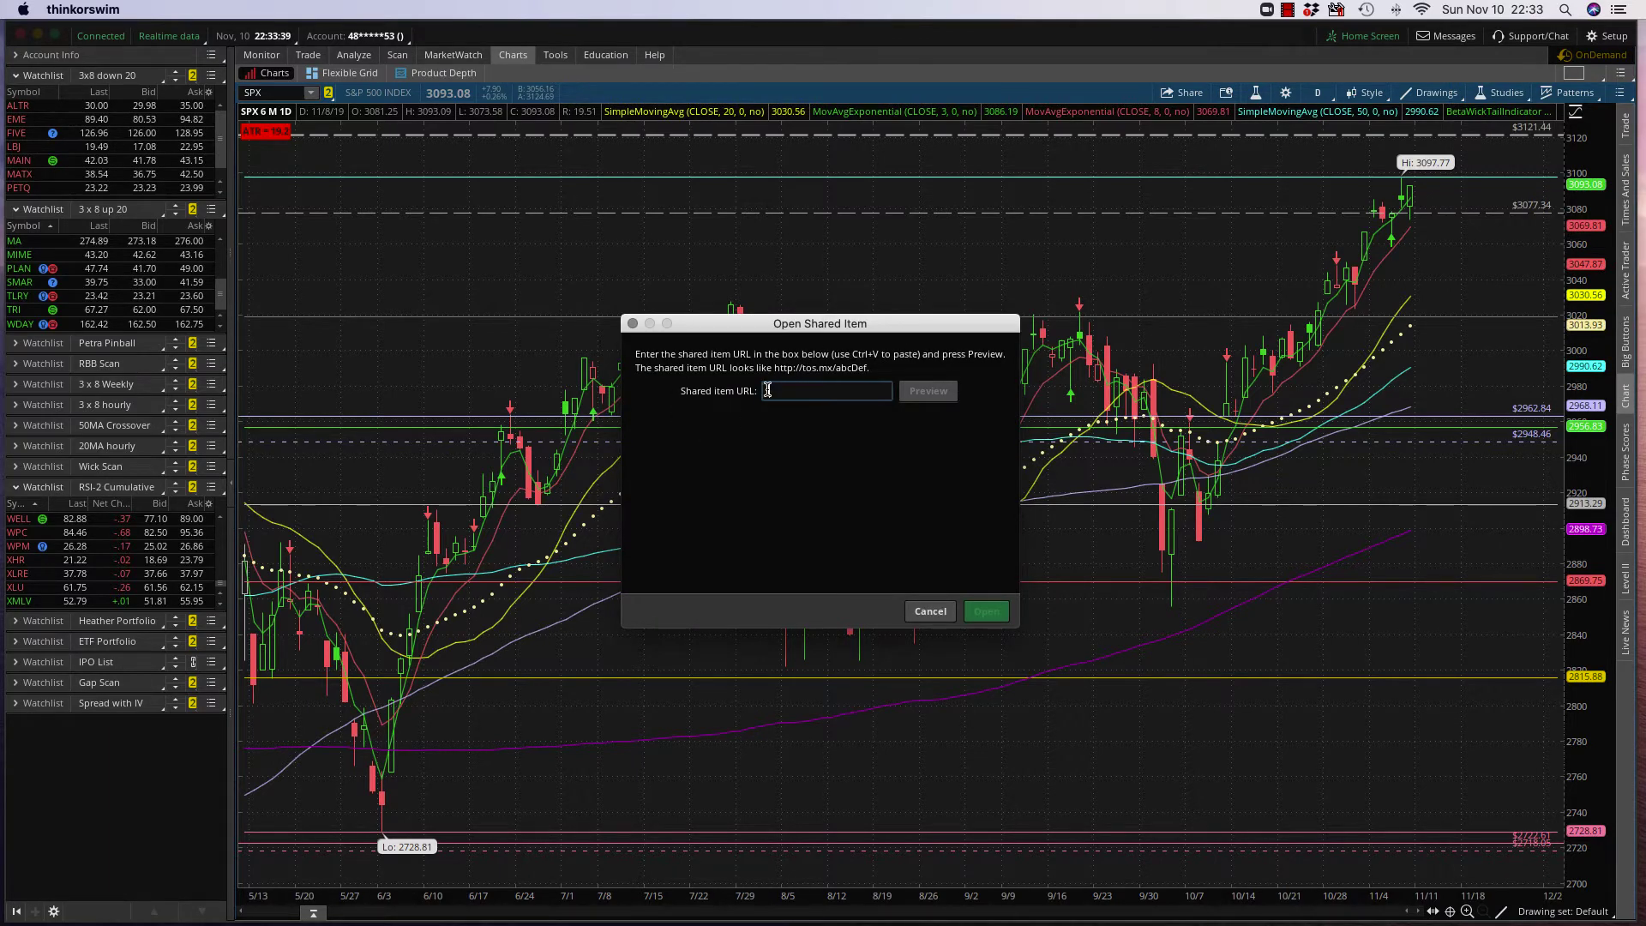
{"action": "key", "text": "super+v"}
{"action": "left_click", "coordinate": [930, 393]}
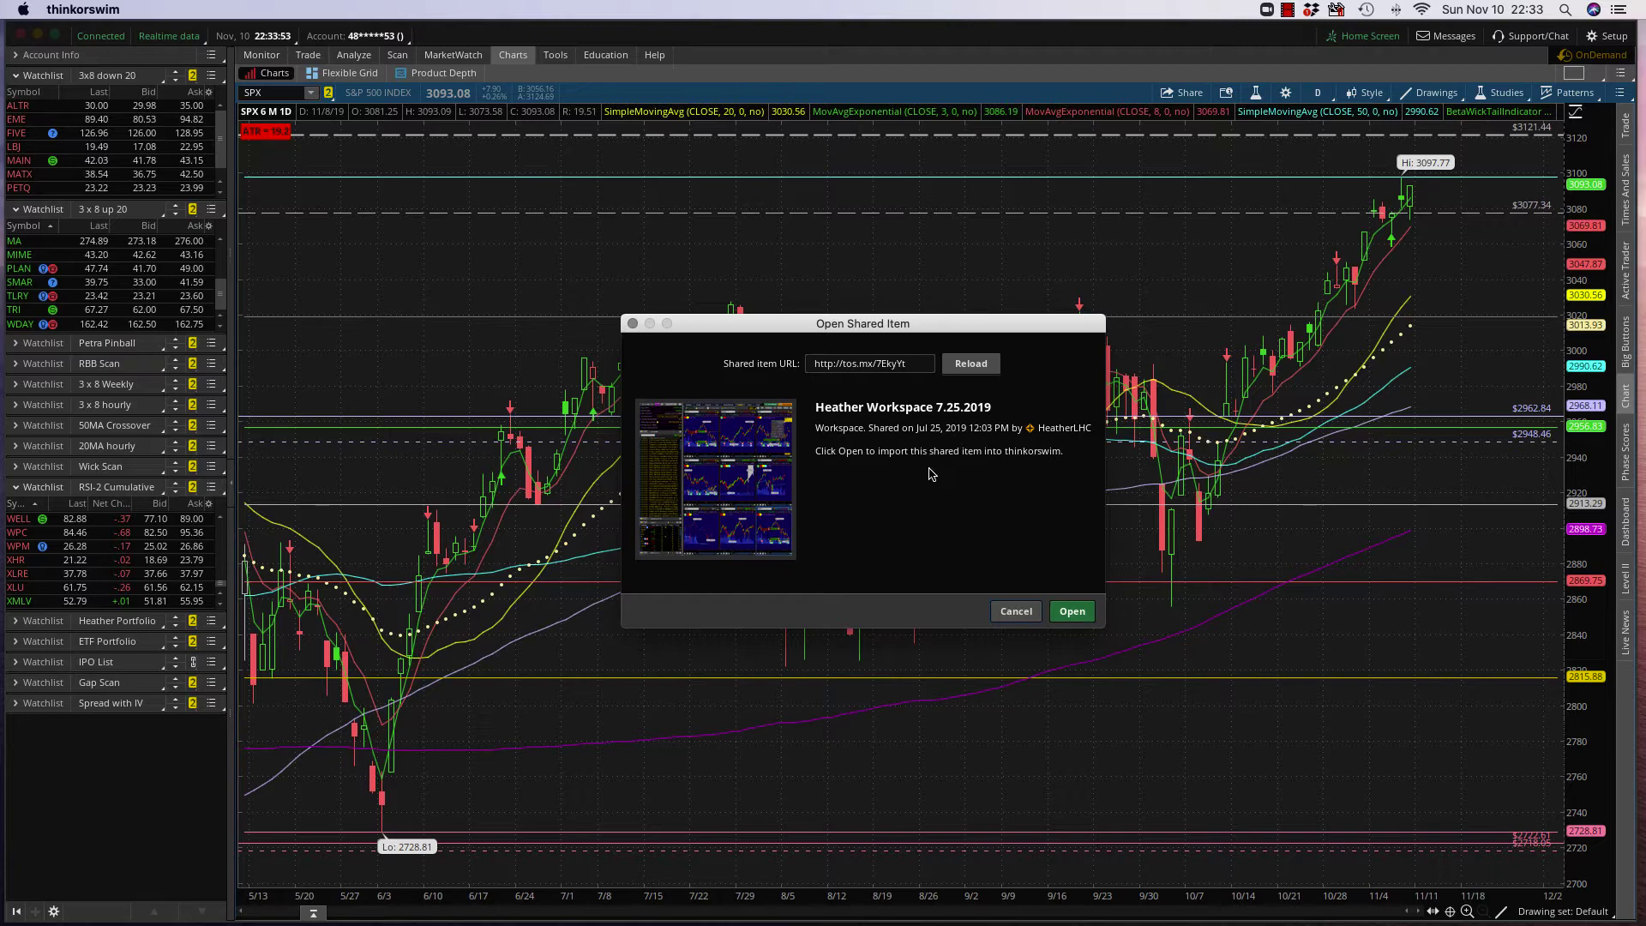
{"action": "left_click", "coordinate": [1072, 612]}
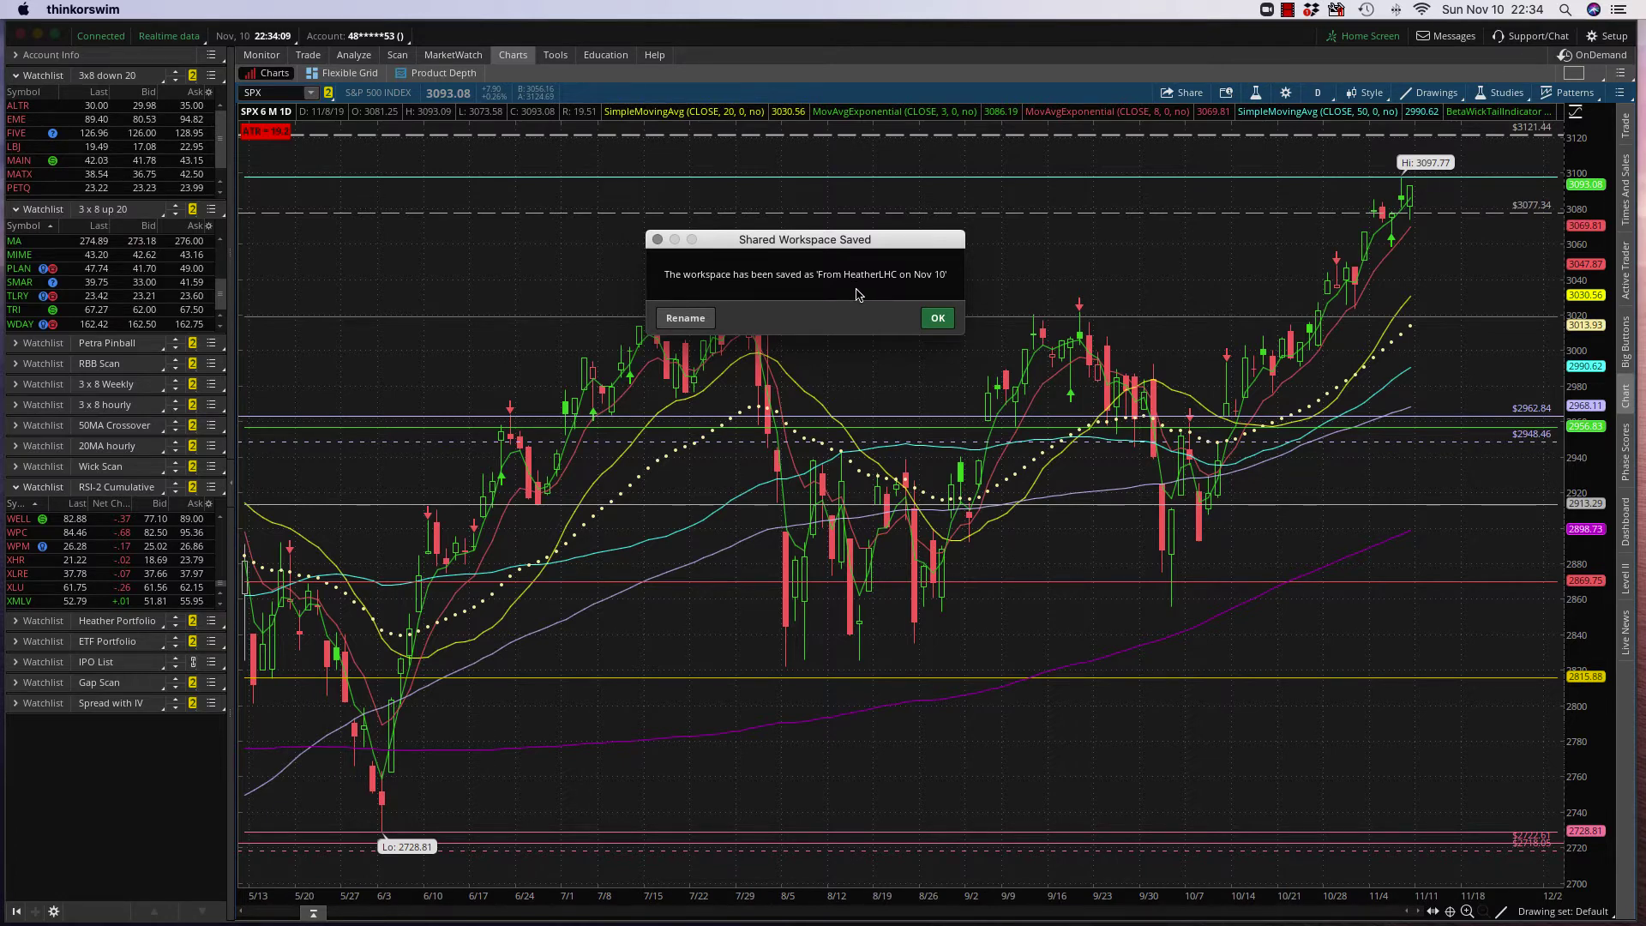
- Rename the newly saved shared workspace to 'training link'
{"action": "left_click", "coordinate": [685, 318]}
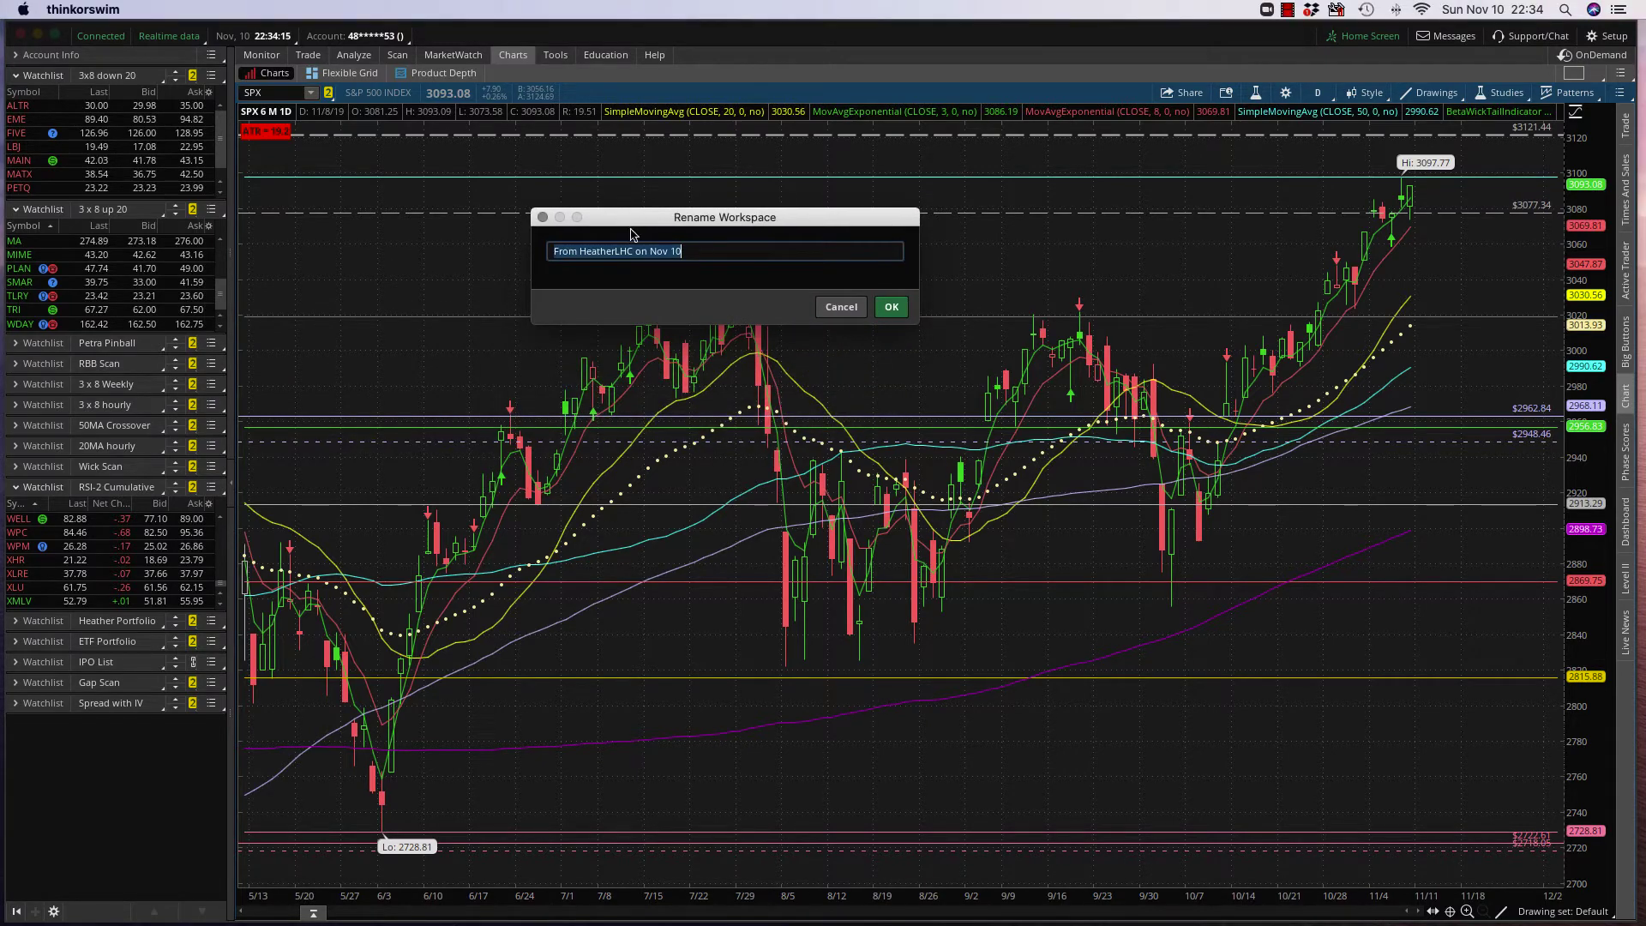
{"action": "left_click", "coordinate": [691, 248]}
{"action": "left_click_drag", "start_coordinate": [691, 249], "coordinate": [541, 252]}
{"action": "type", "text": "training link"}
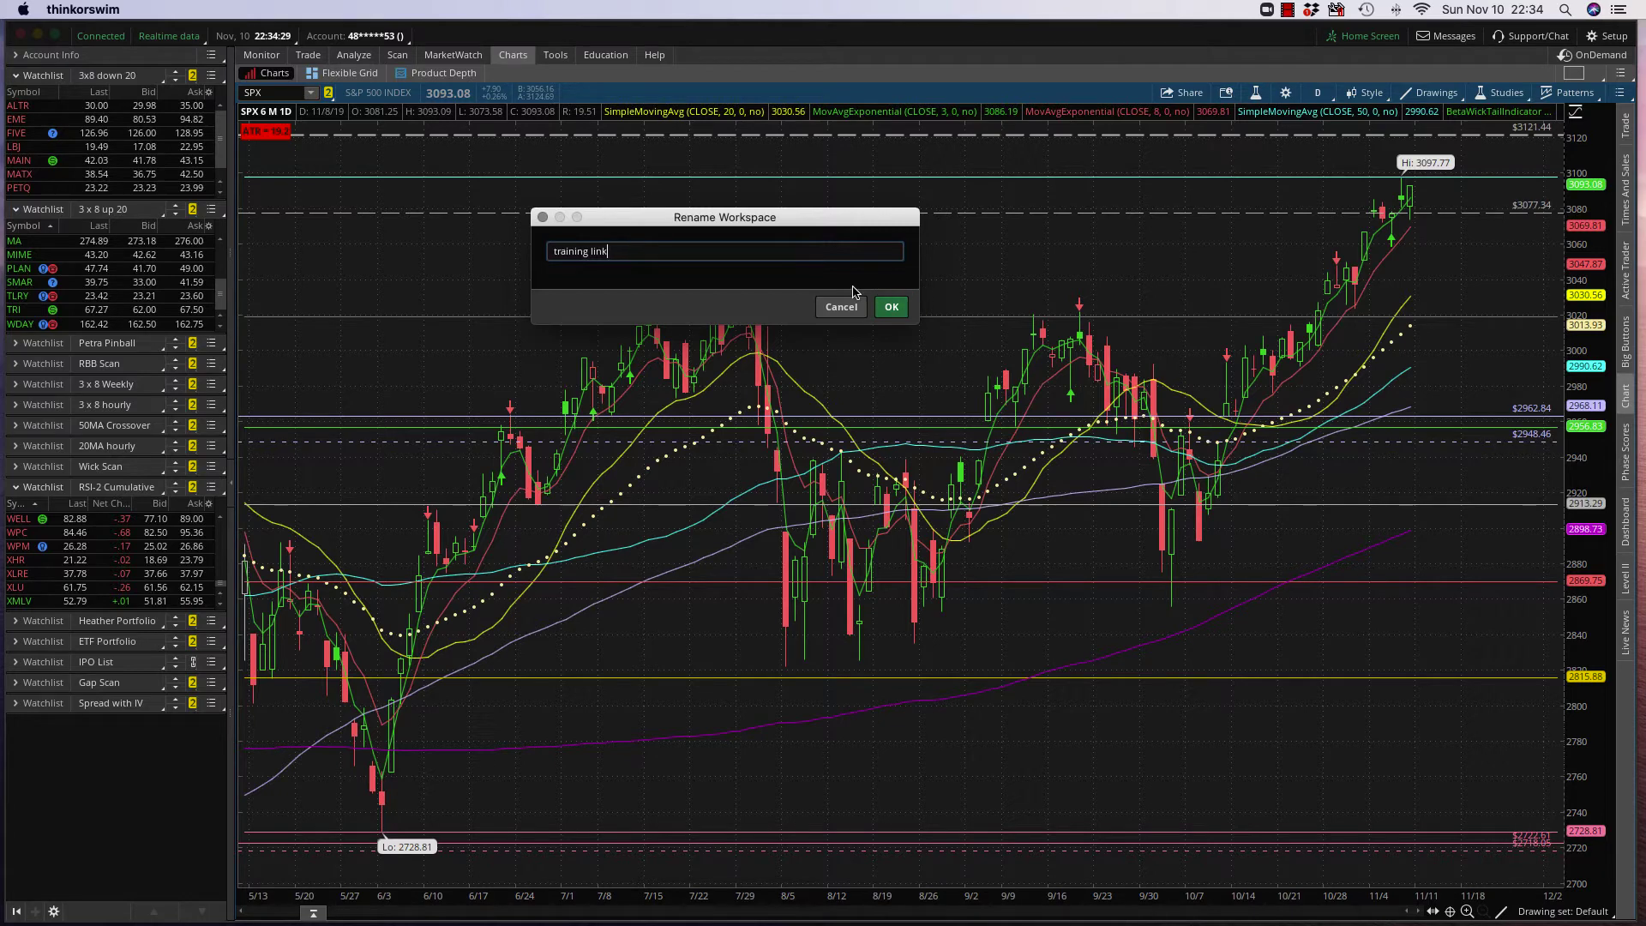
{"action": "left_click", "coordinate": [893, 310]}
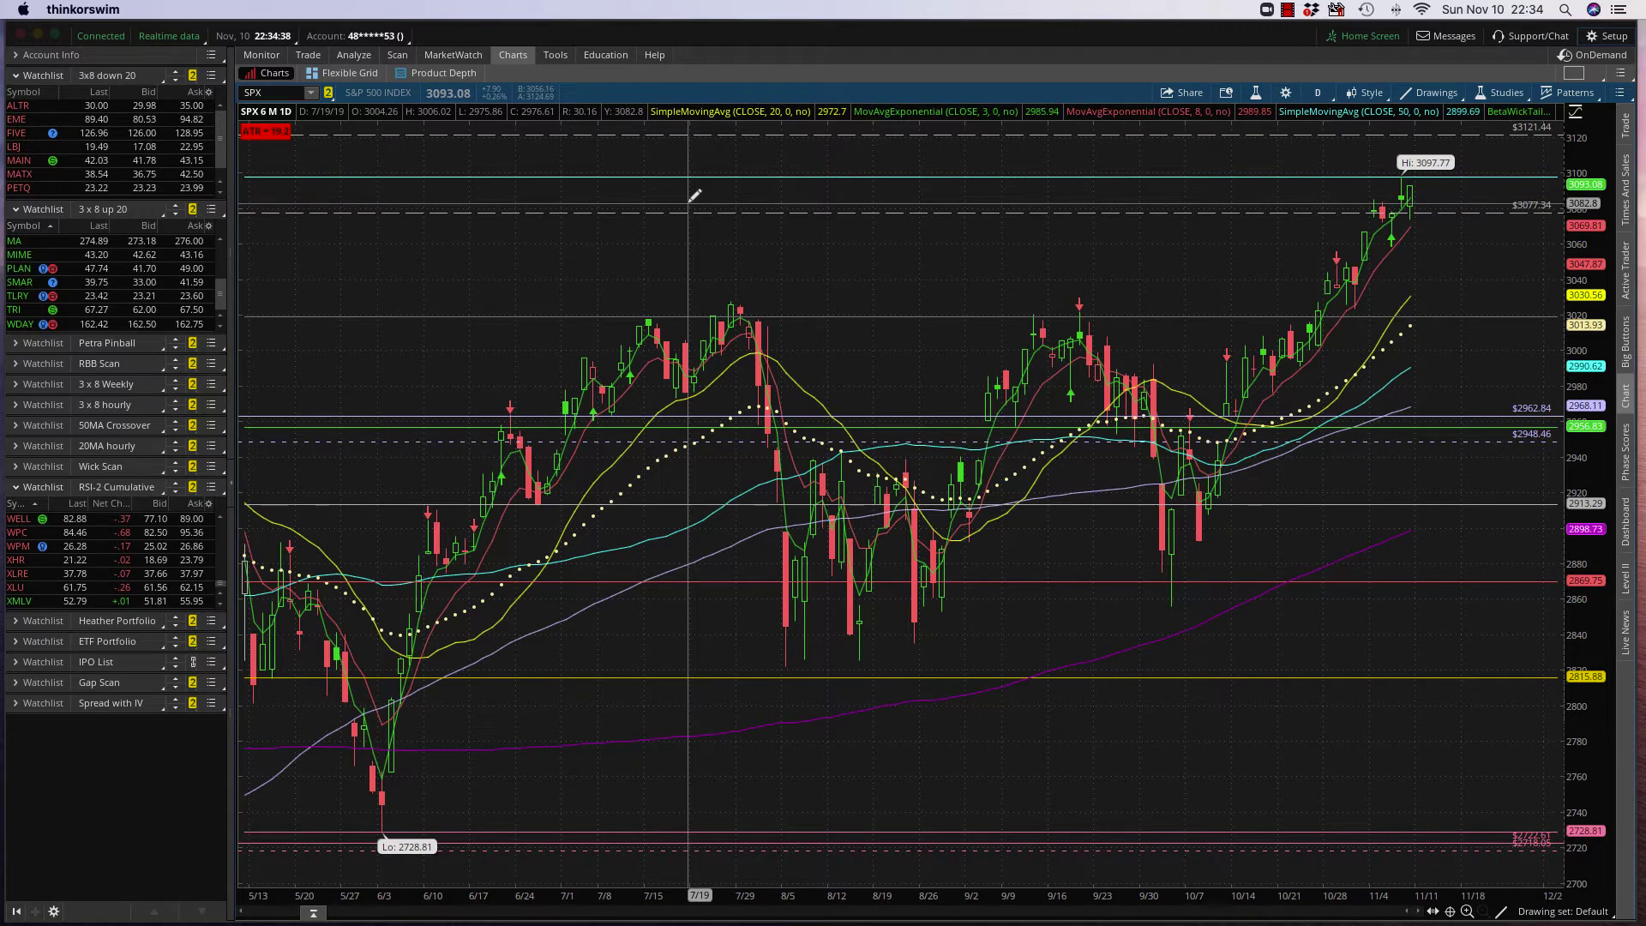
{"action": "left_click", "coordinate": [1256, 93]}
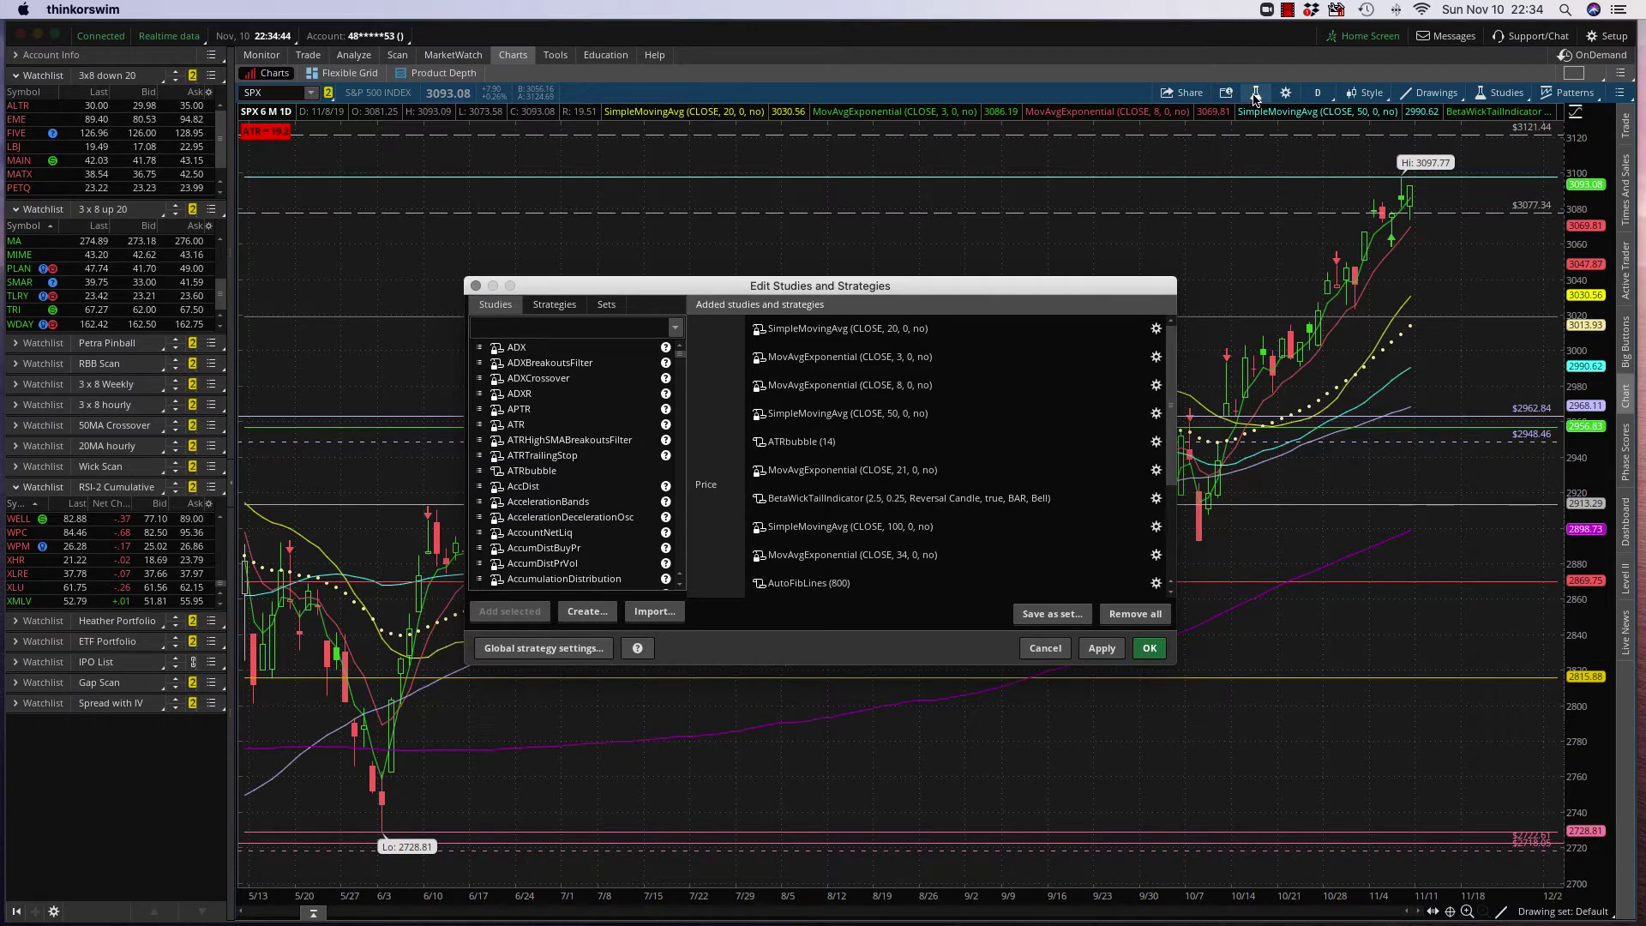
{"action": "left_click", "coordinate": [538, 332]}
{"action": "type", "text": "train"}
{"action": "key", "text": "BackSpace"}
{"action": "key", "text": "BackSpace"}
{"action": "key", "text": "BackSpace"}
{"action": "key", "text": "BackSpace"}
{"action": "key", "text": "BackSpace"}
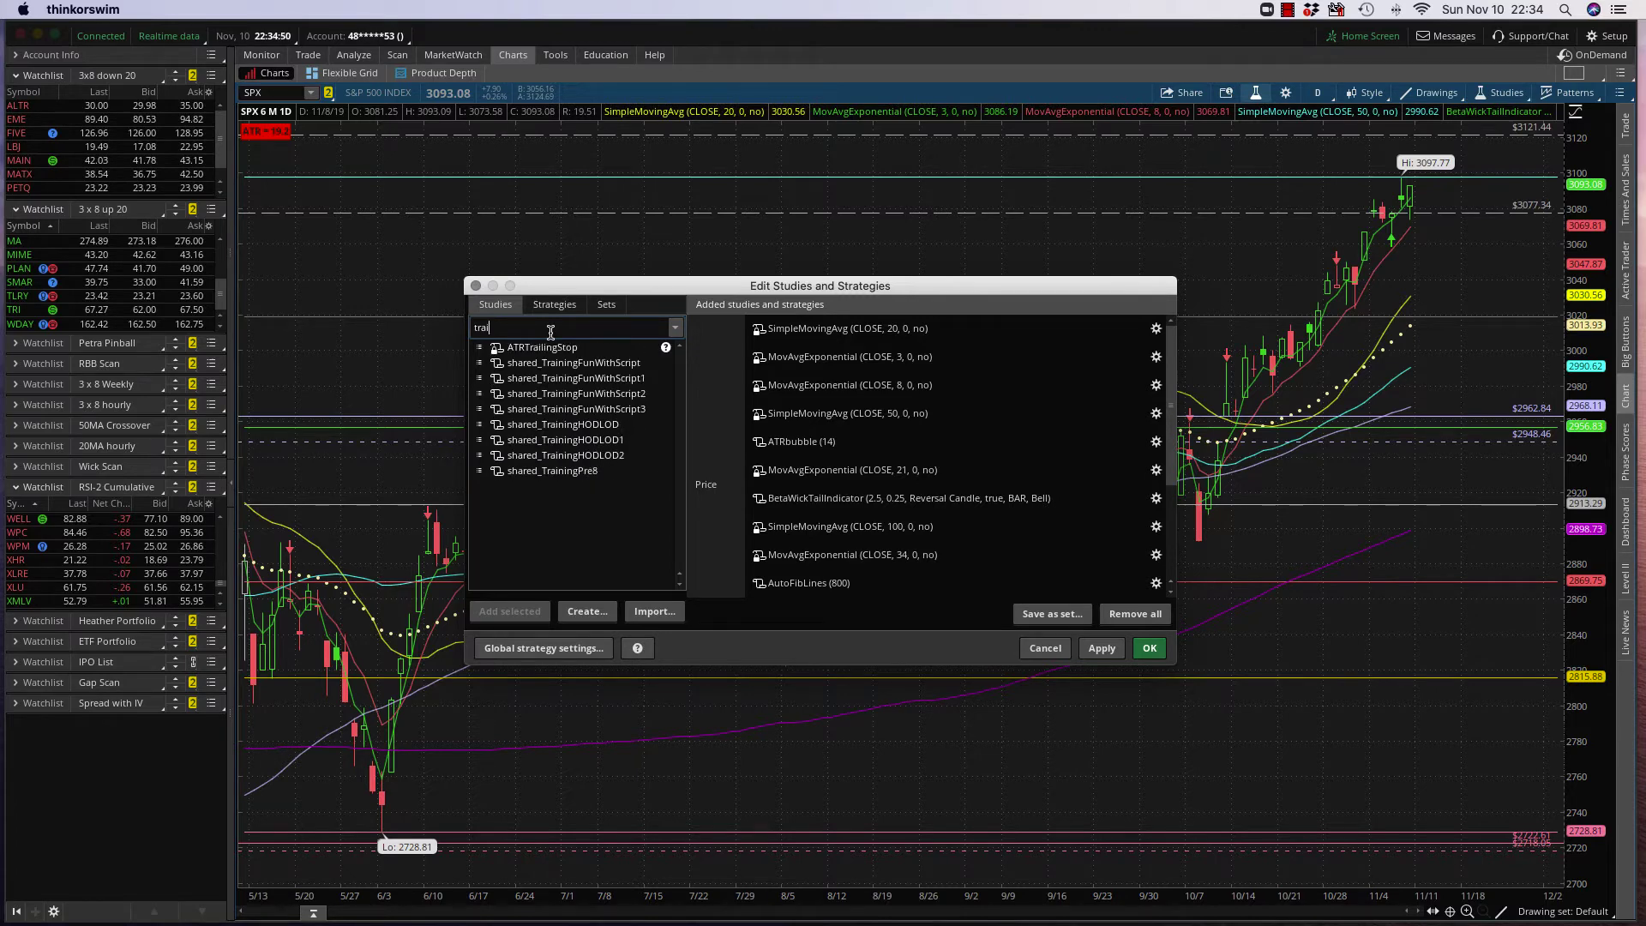
{"action": "type", "text": "t"}
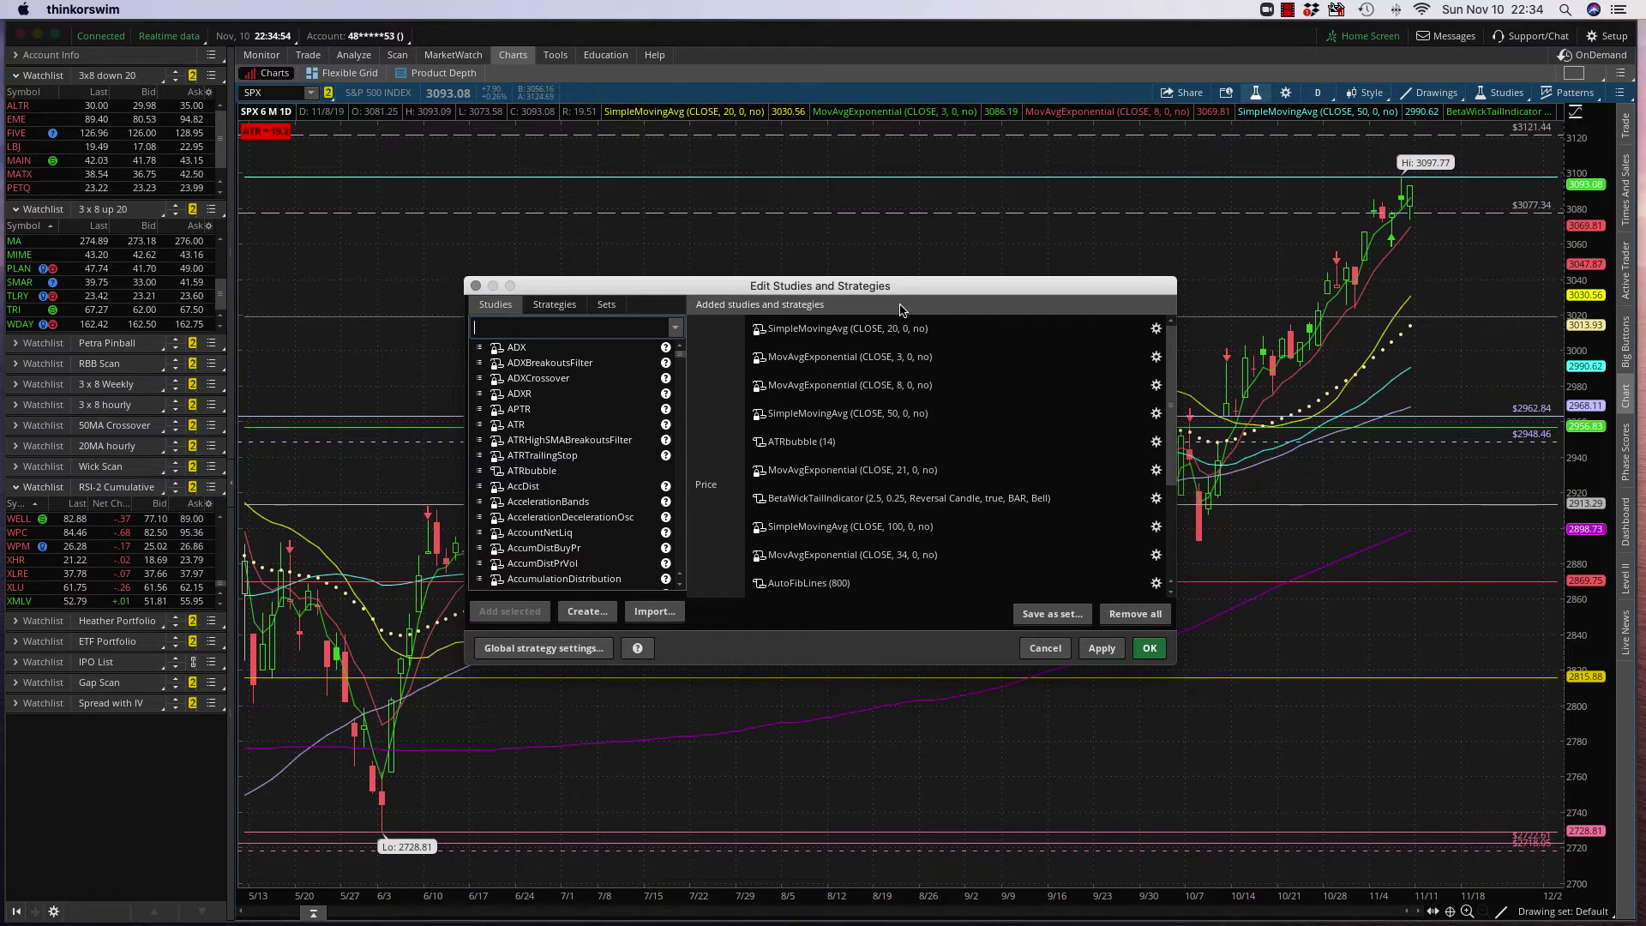
{"action": "left_click", "coordinate": [518, 329]}
{"action": "type", "text": "shared"}
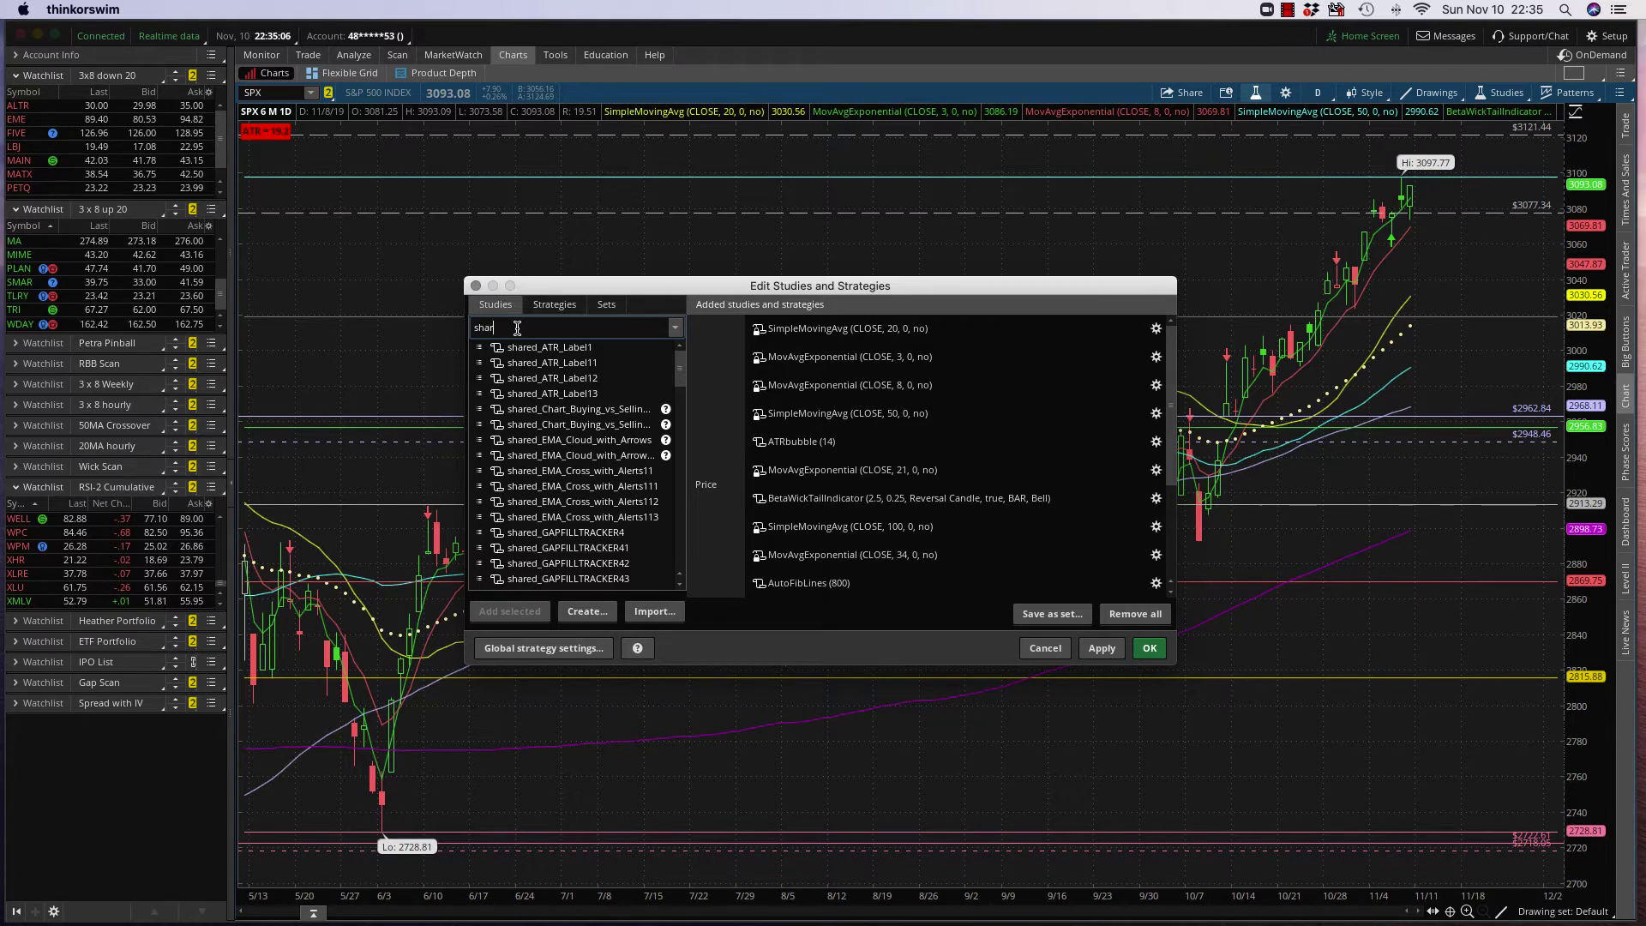
{"action": "key", "text": "BackSpace"}
{"action": "key", "text": "BackSpace"}
{"action": "key", "text": "BackSpace"}
{"action": "type", "text": "buying"}
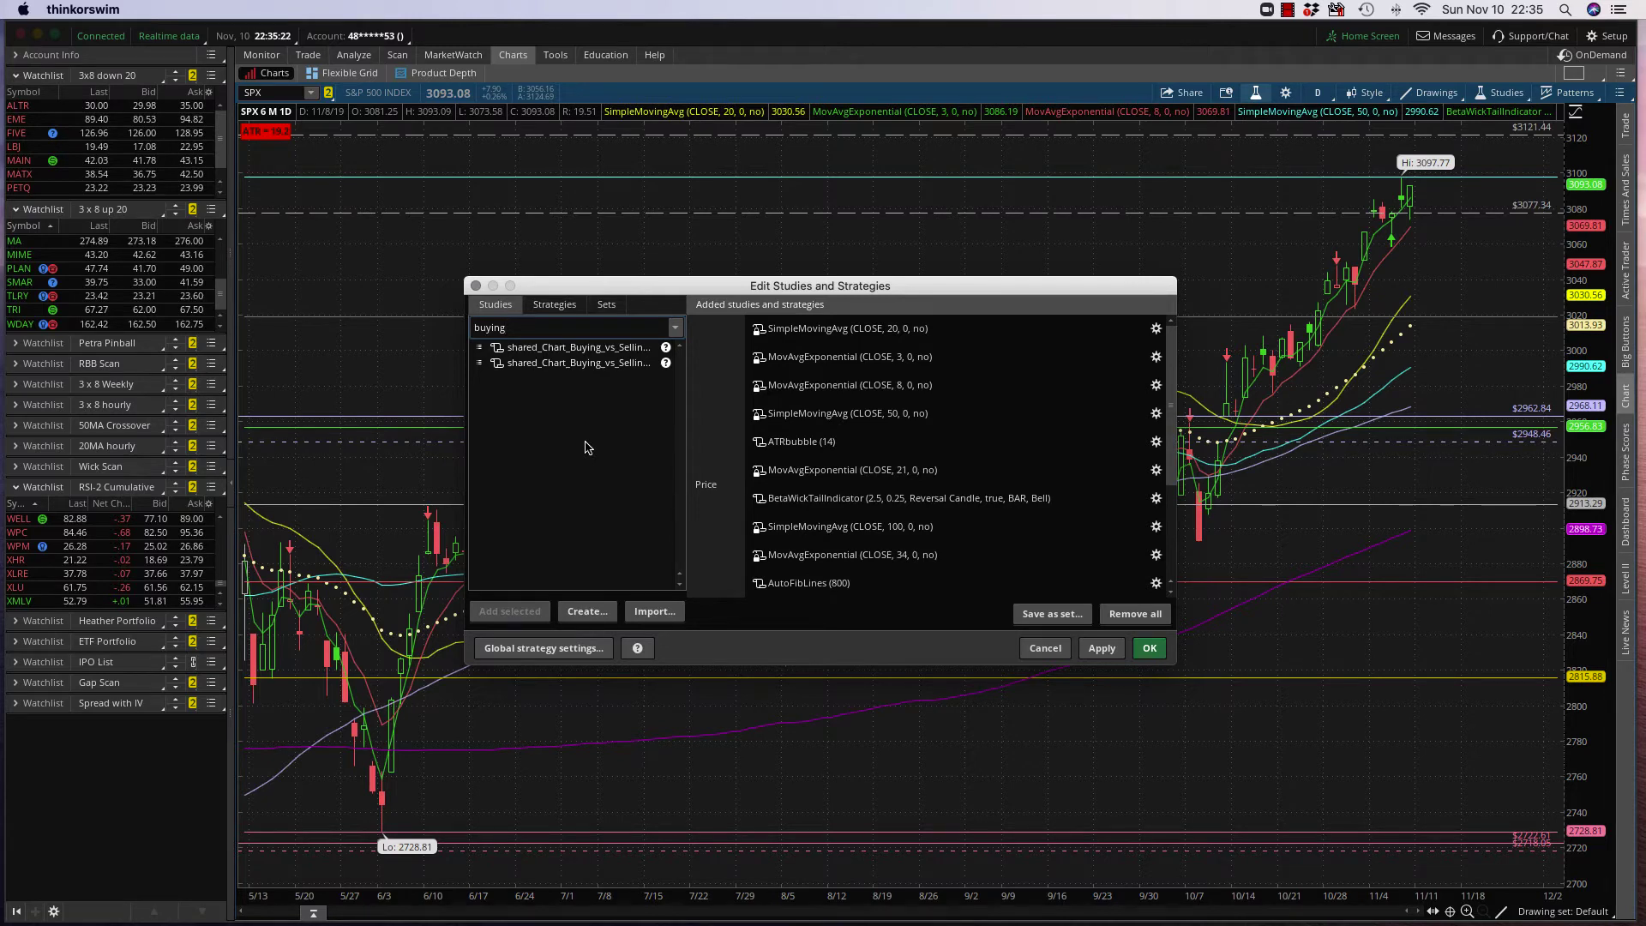
{"action": "left_click", "coordinate": [561, 351]}
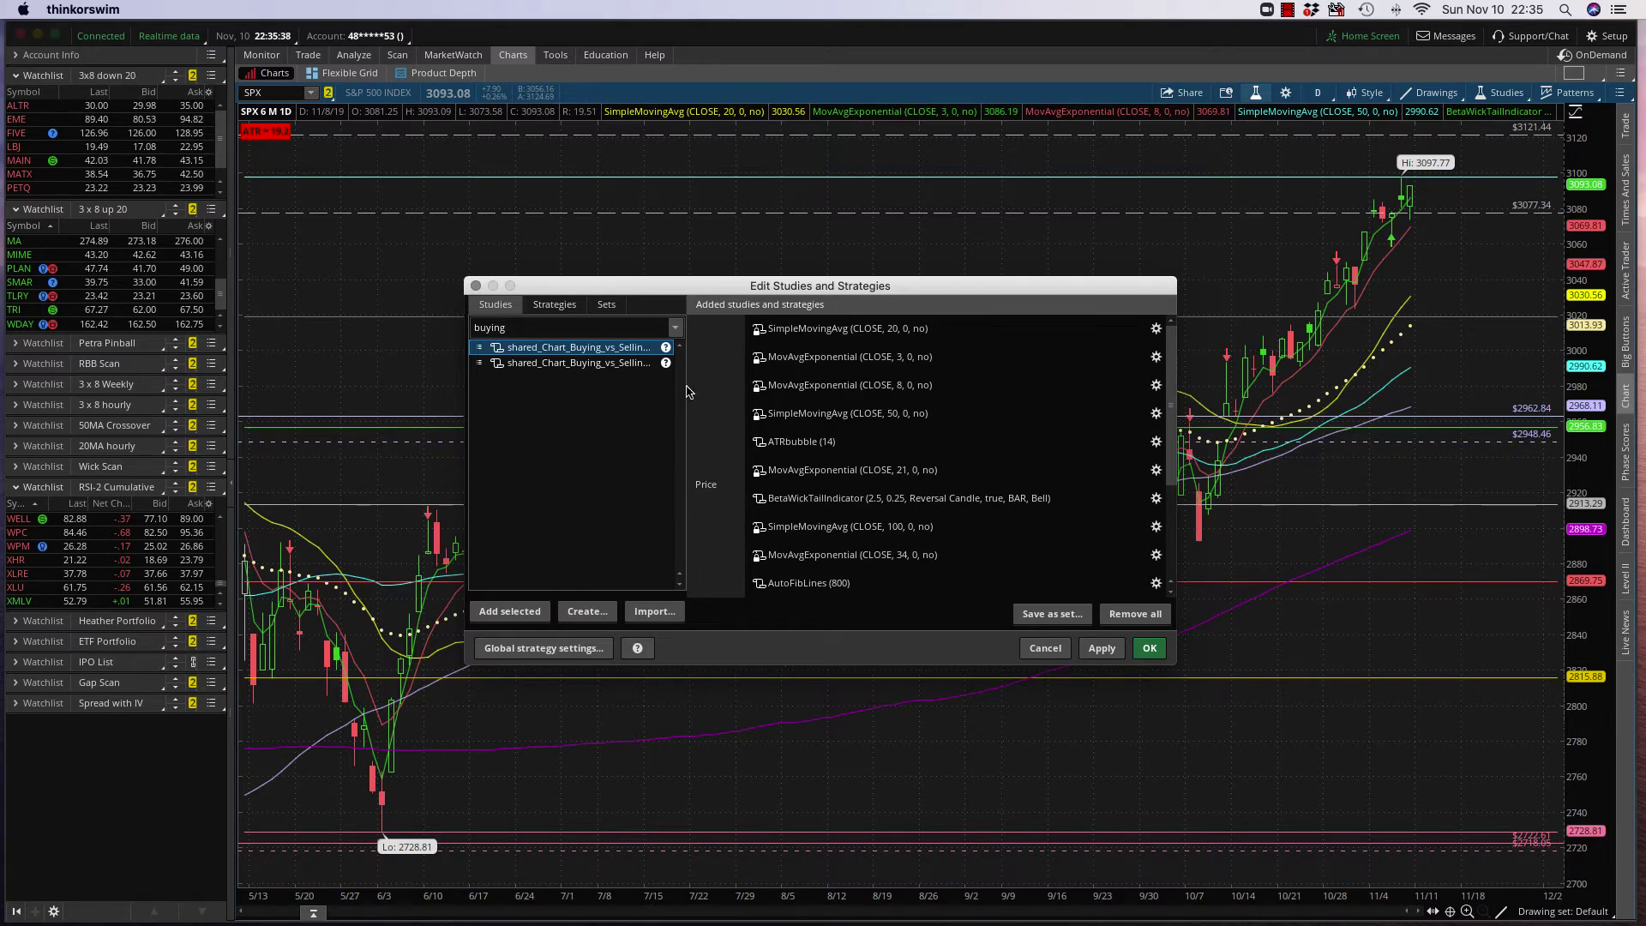
{"action": "left_click", "coordinate": [1053, 651]}
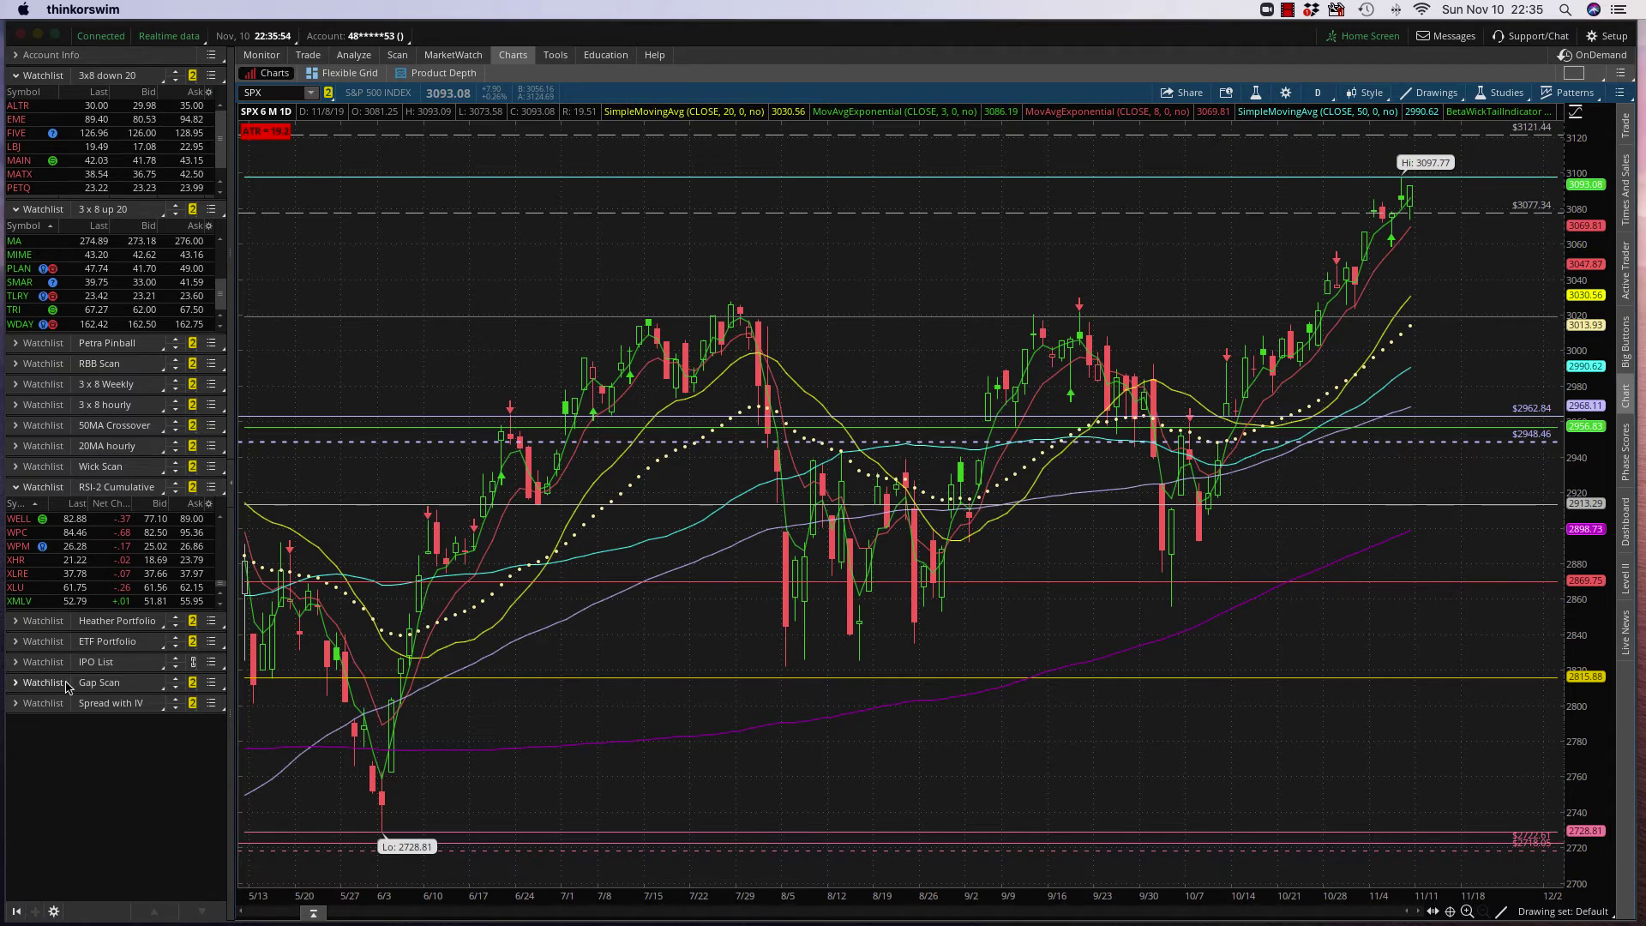
- Delete the Spread with IV gadget, add a Watchlist gadget, and open its 'default' list selector
{"action": "left_click", "coordinate": [210, 703]}
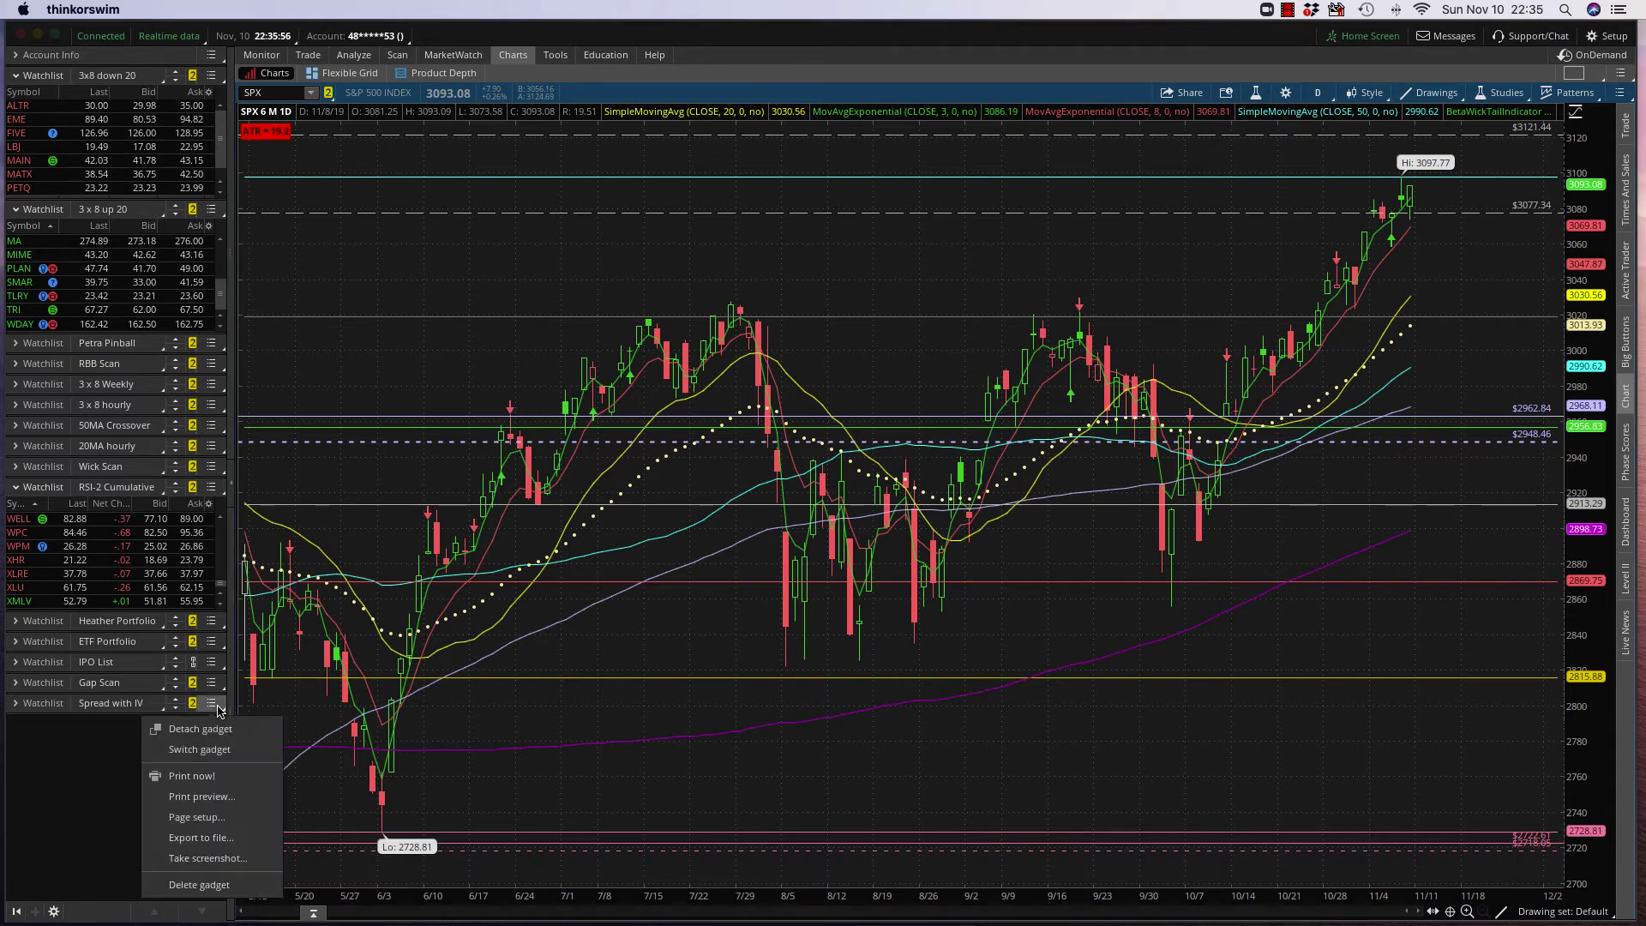
{"action": "left_click", "coordinate": [210, 885]}
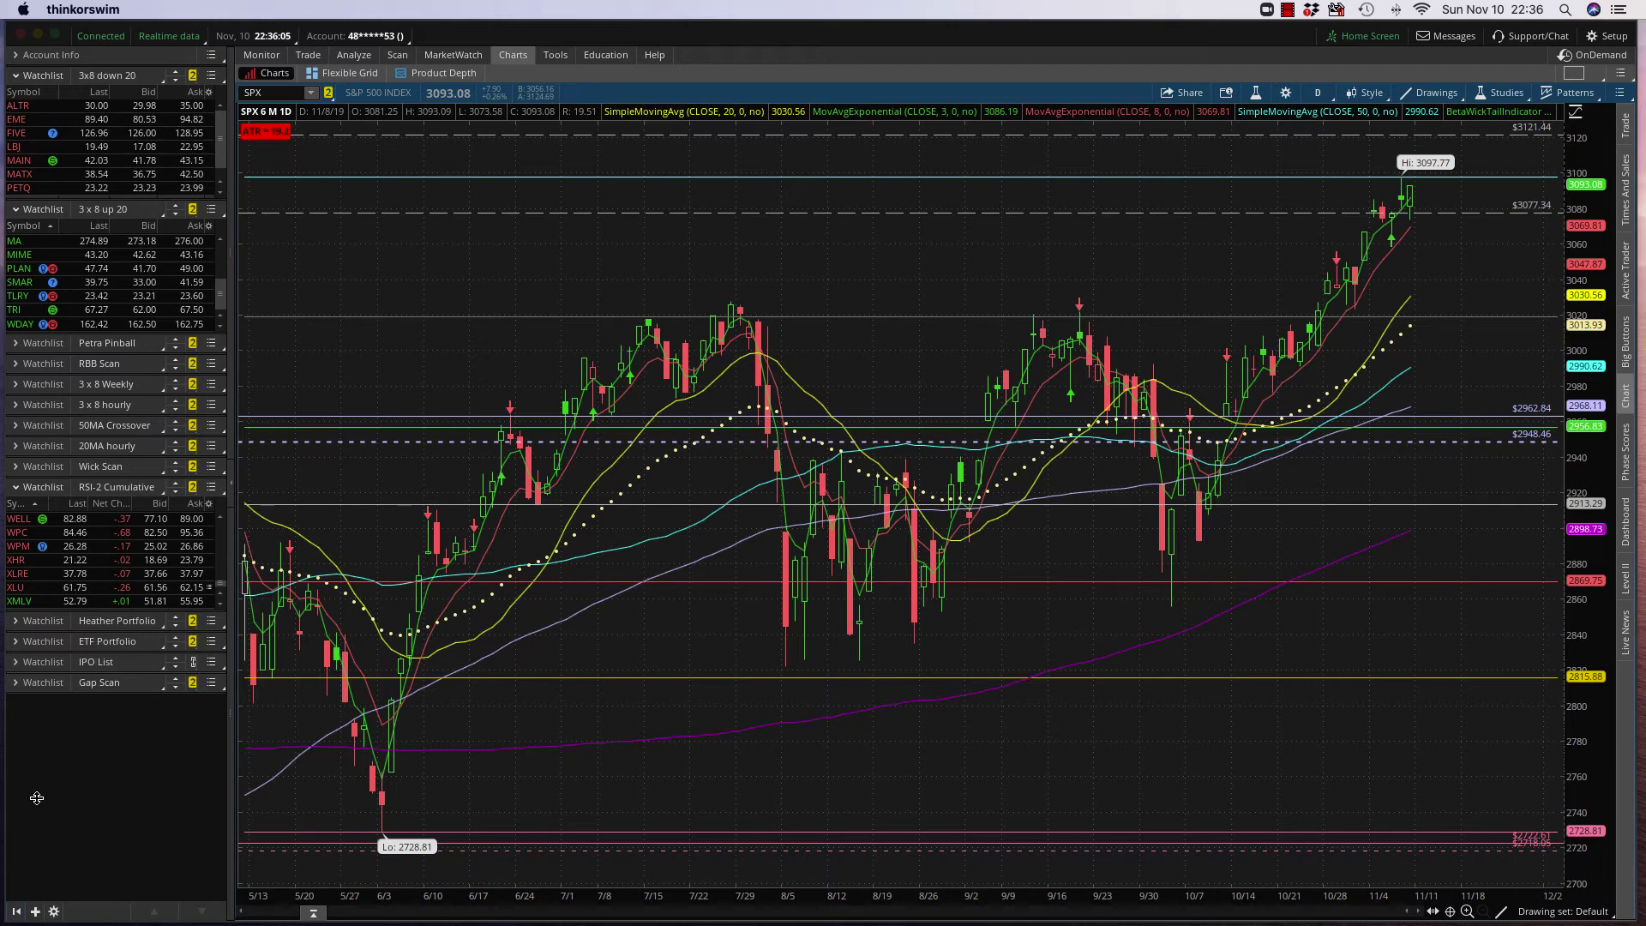
{"action": "left_click", "coordinate": [36, 913]}
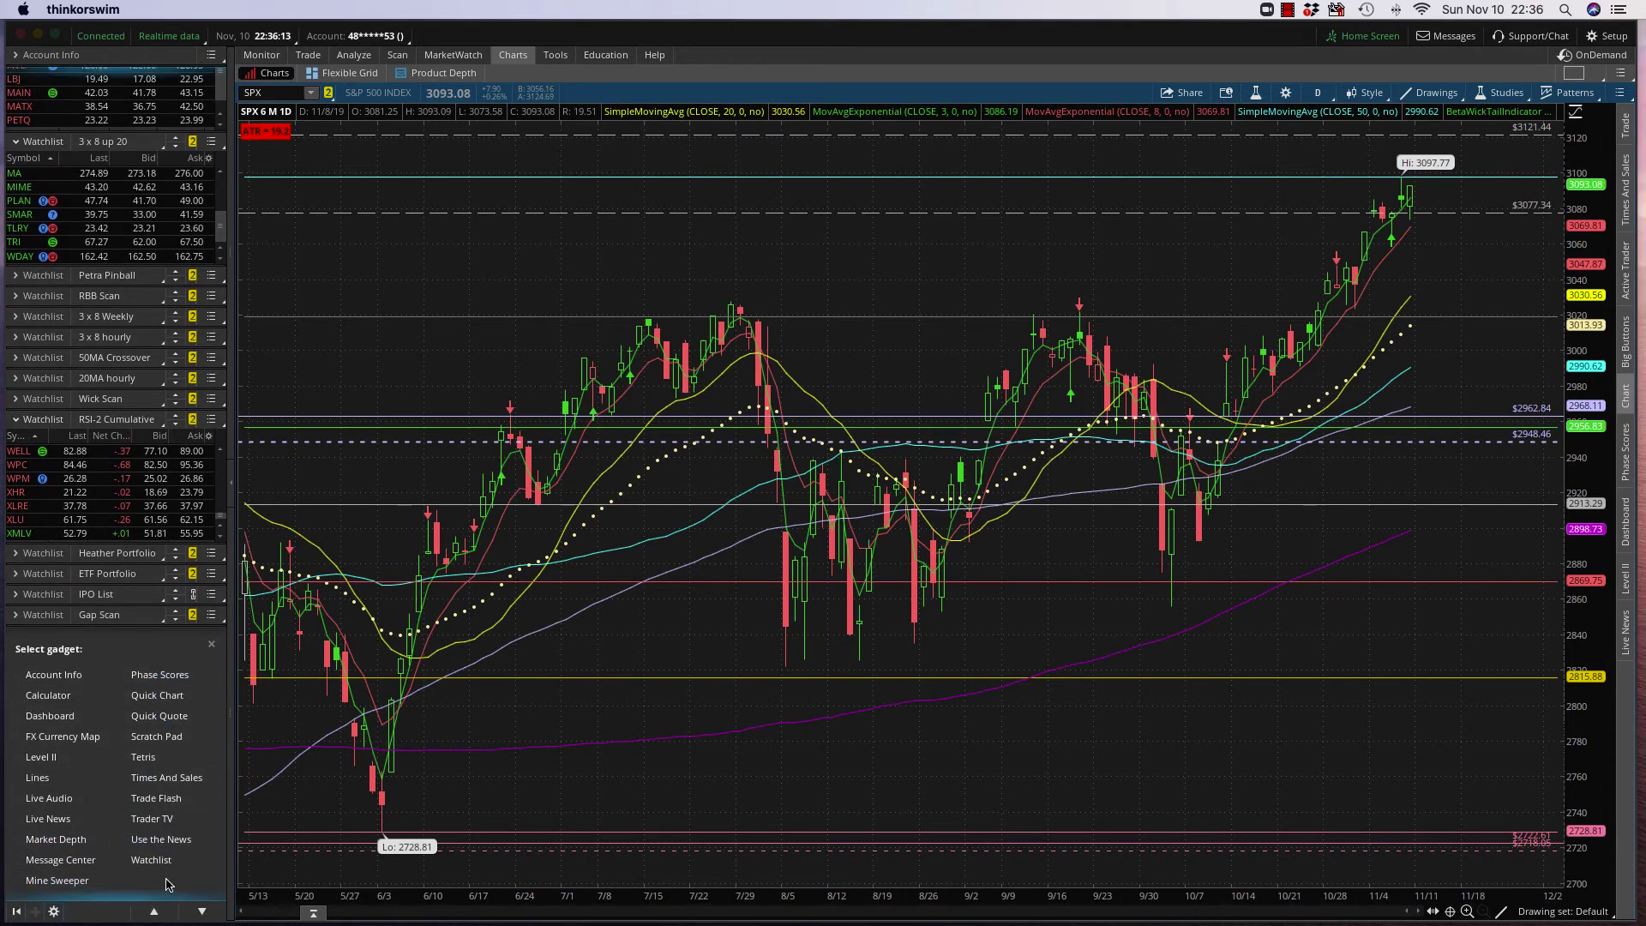
{"action": "left_click", "coordinate": [160, 862]}
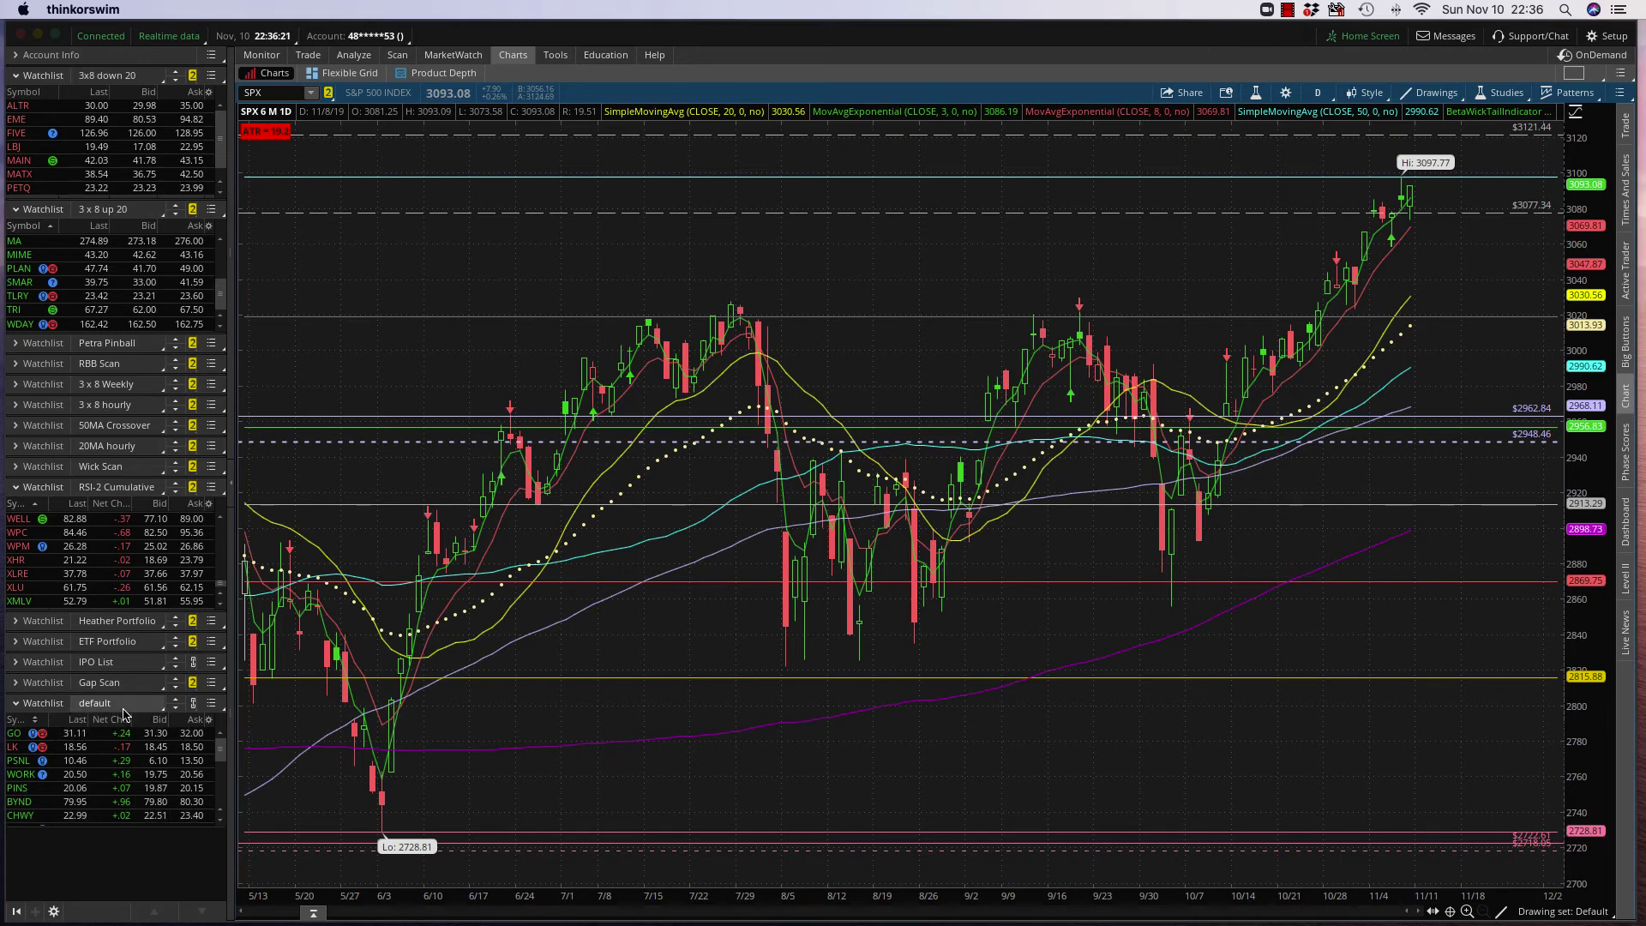
{"action": "left_click", "coordinate": [126, 708]}
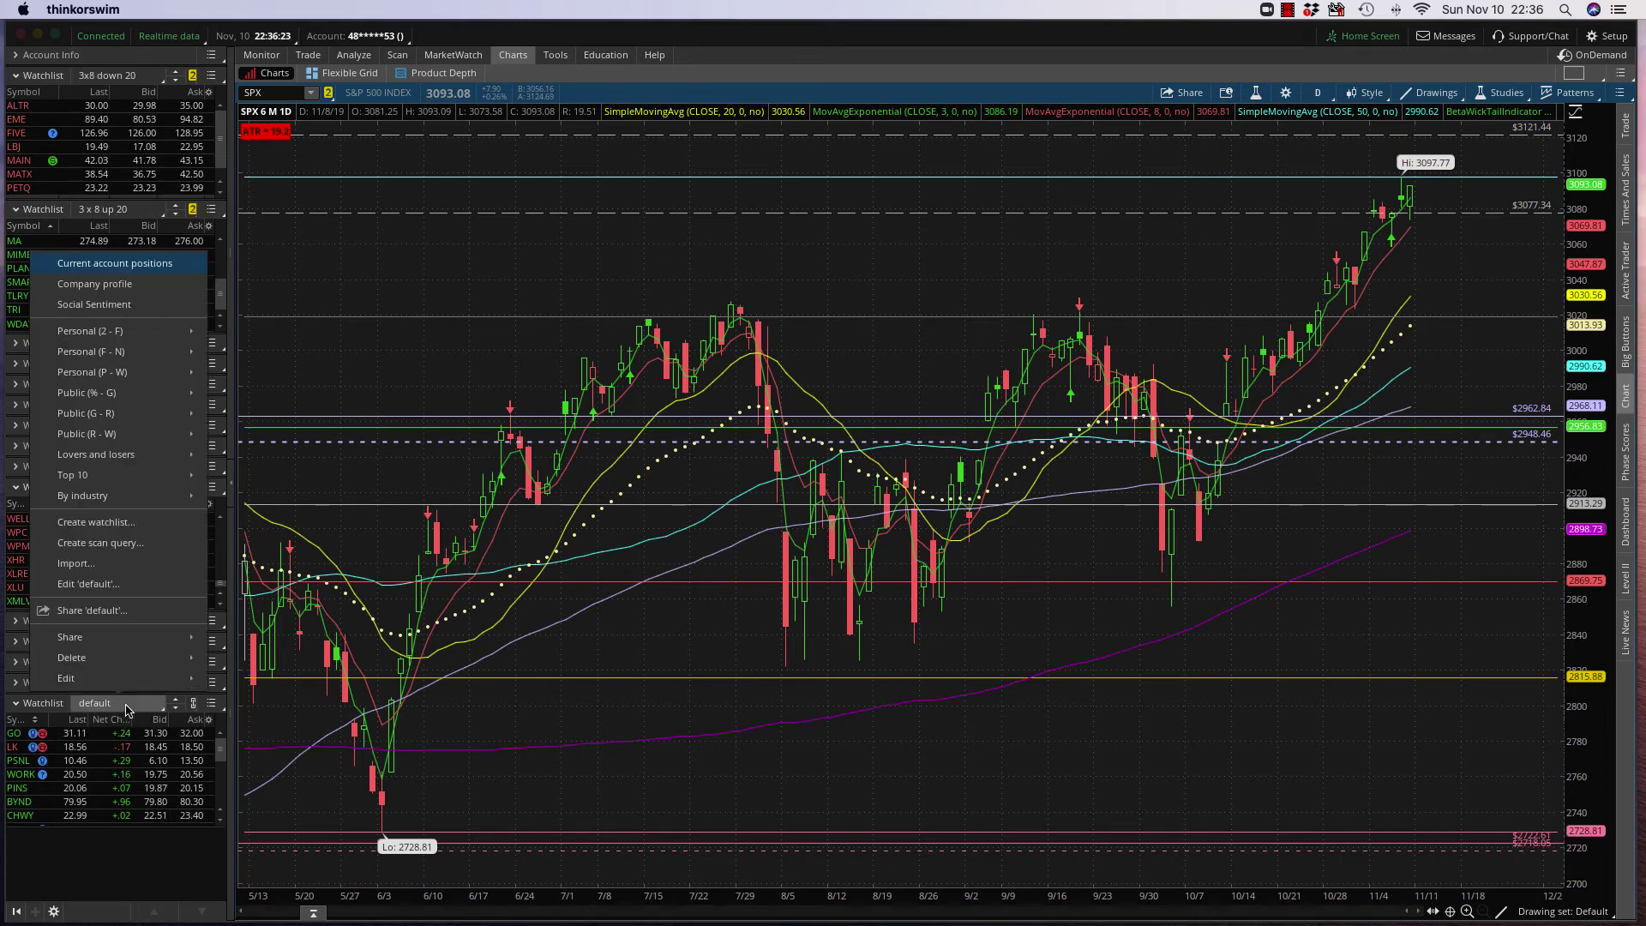